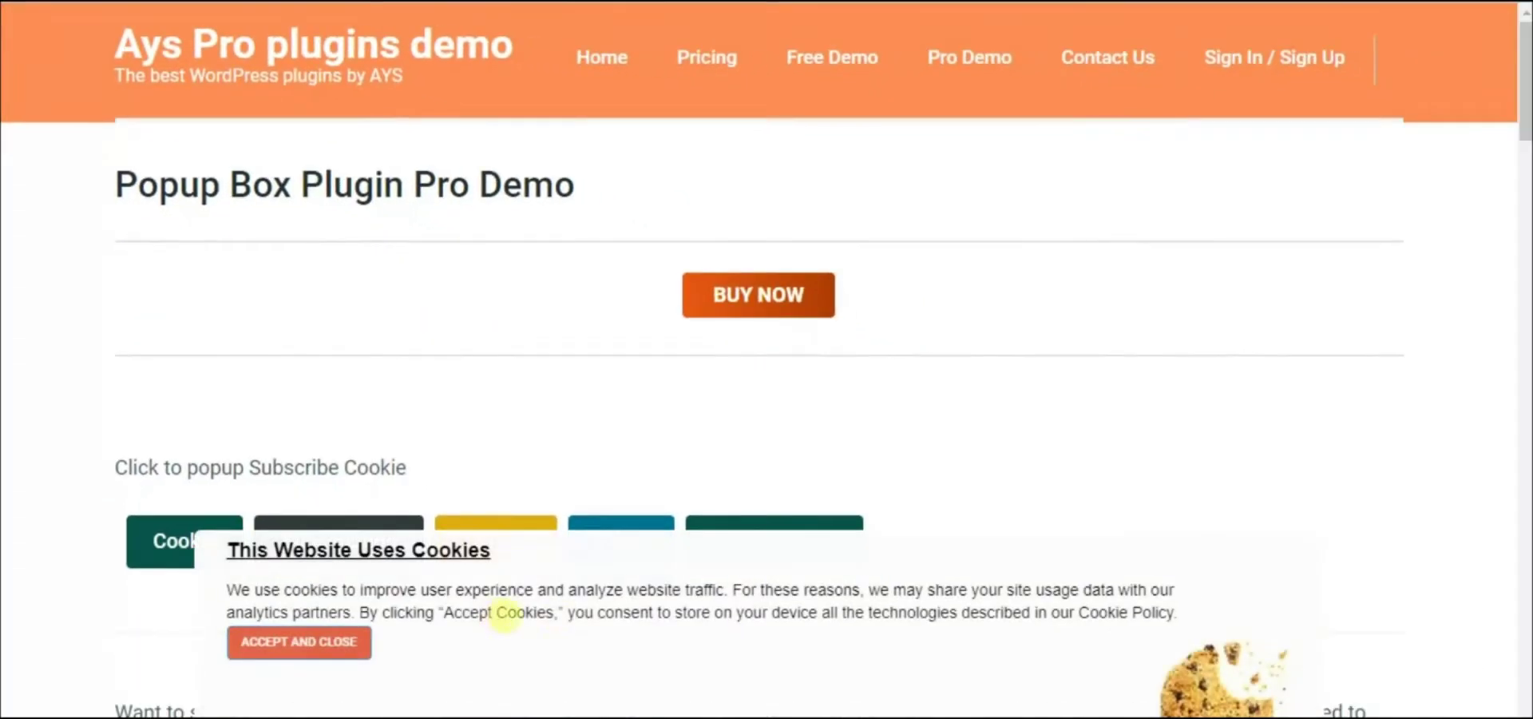
Accept the cookie notice and preview the demo page's Subscription, Yes/No, Video and Contact Form popups
scroll(503, 620, down, 2)
click(298, 637)
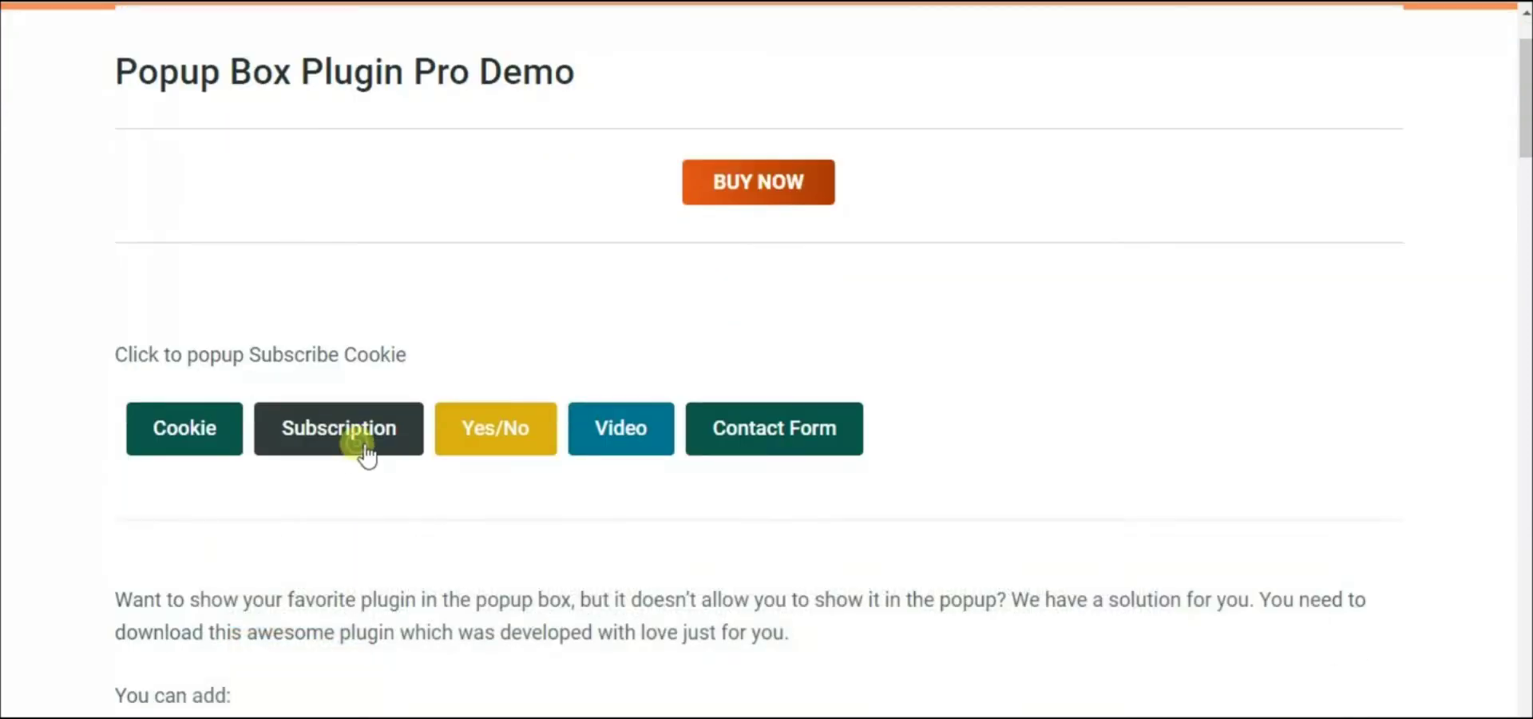
click(366, 455)
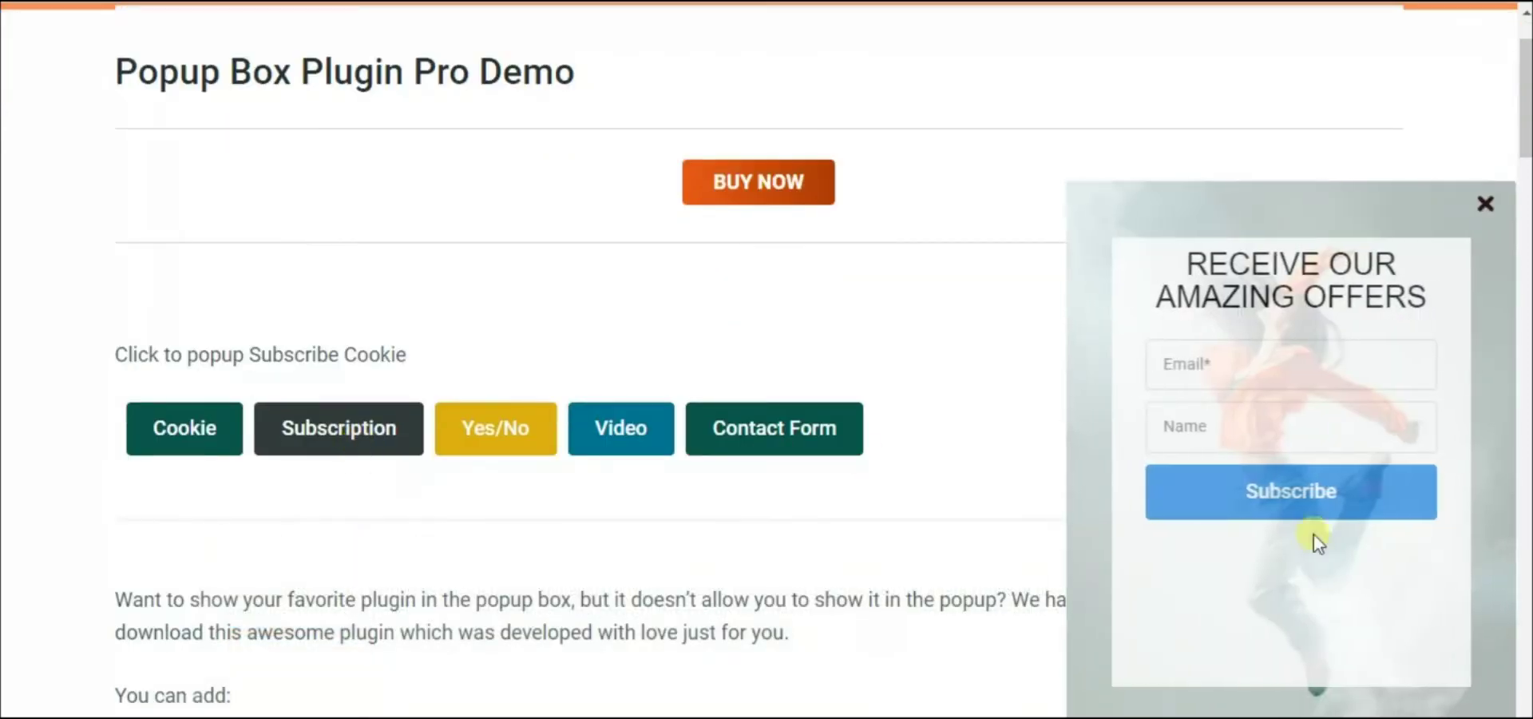
click(547, 437)
click(643, 443)
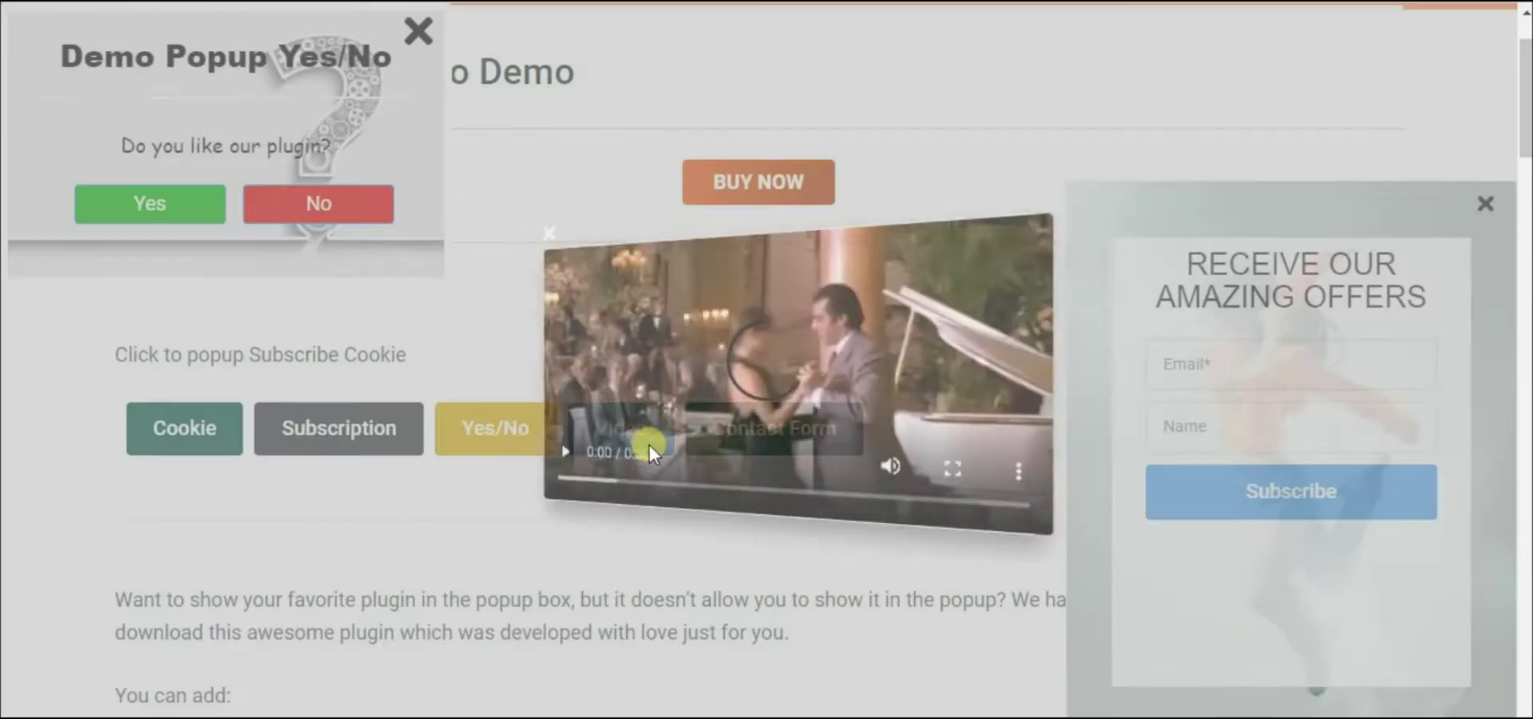
key(Escape)
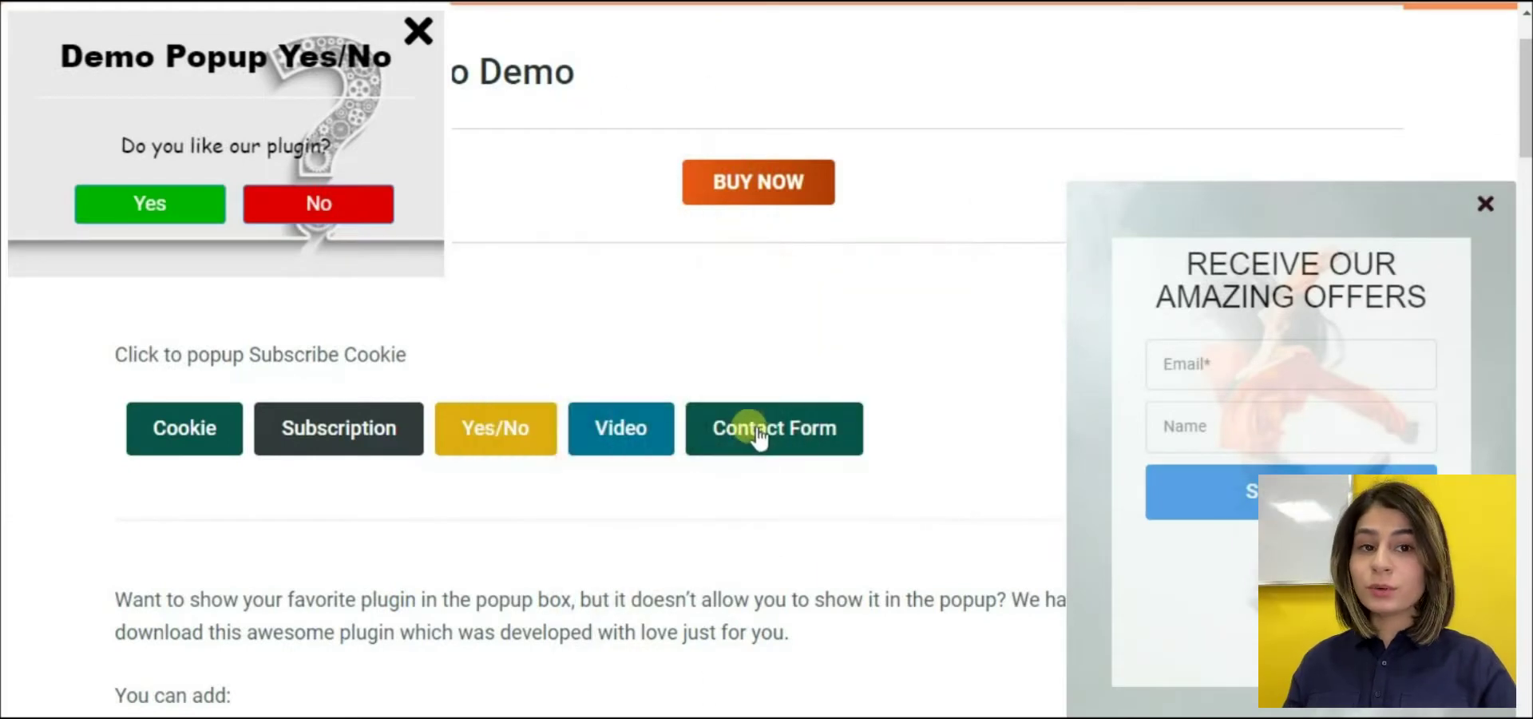
click(758, 432)
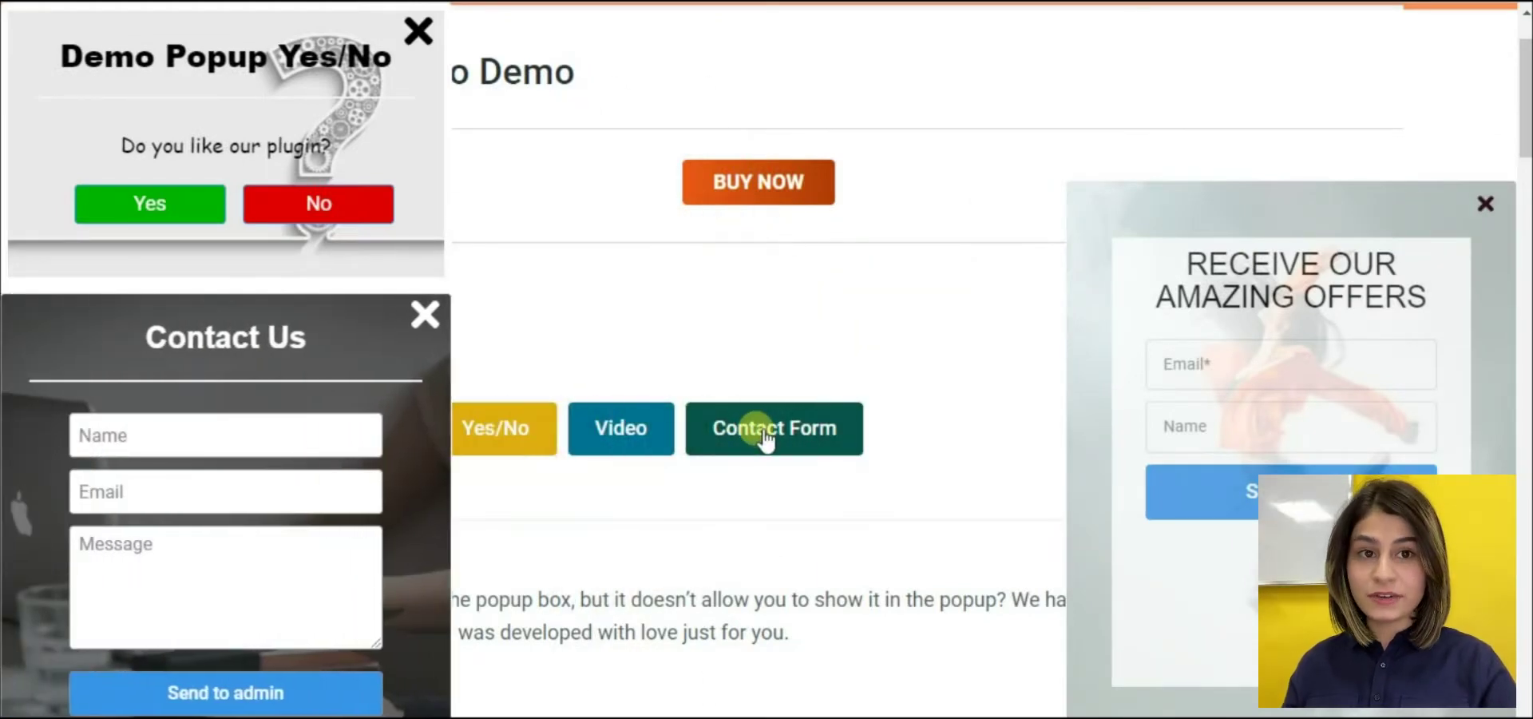
Close the Popup box plugin's details window
scroll(677, 503, down, 1)
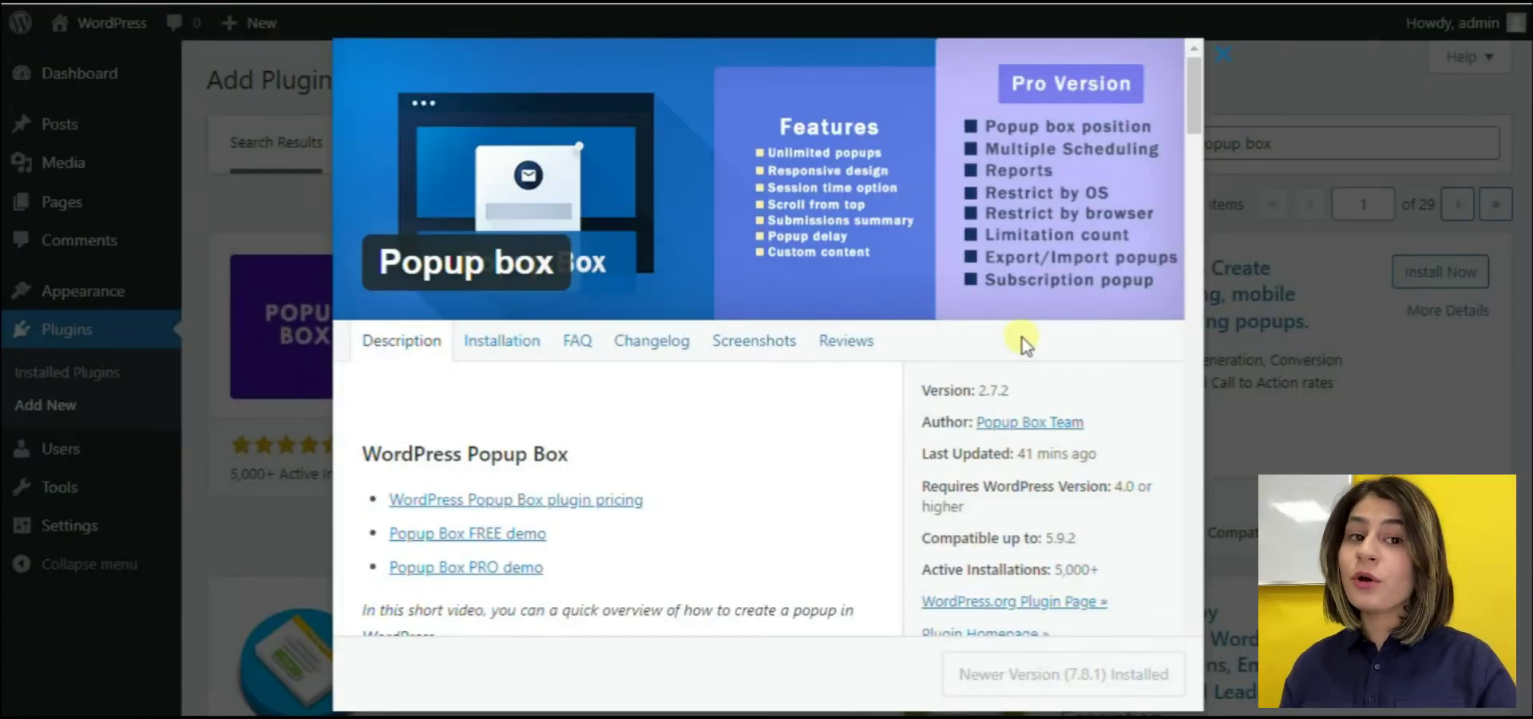
click(1222, 54)
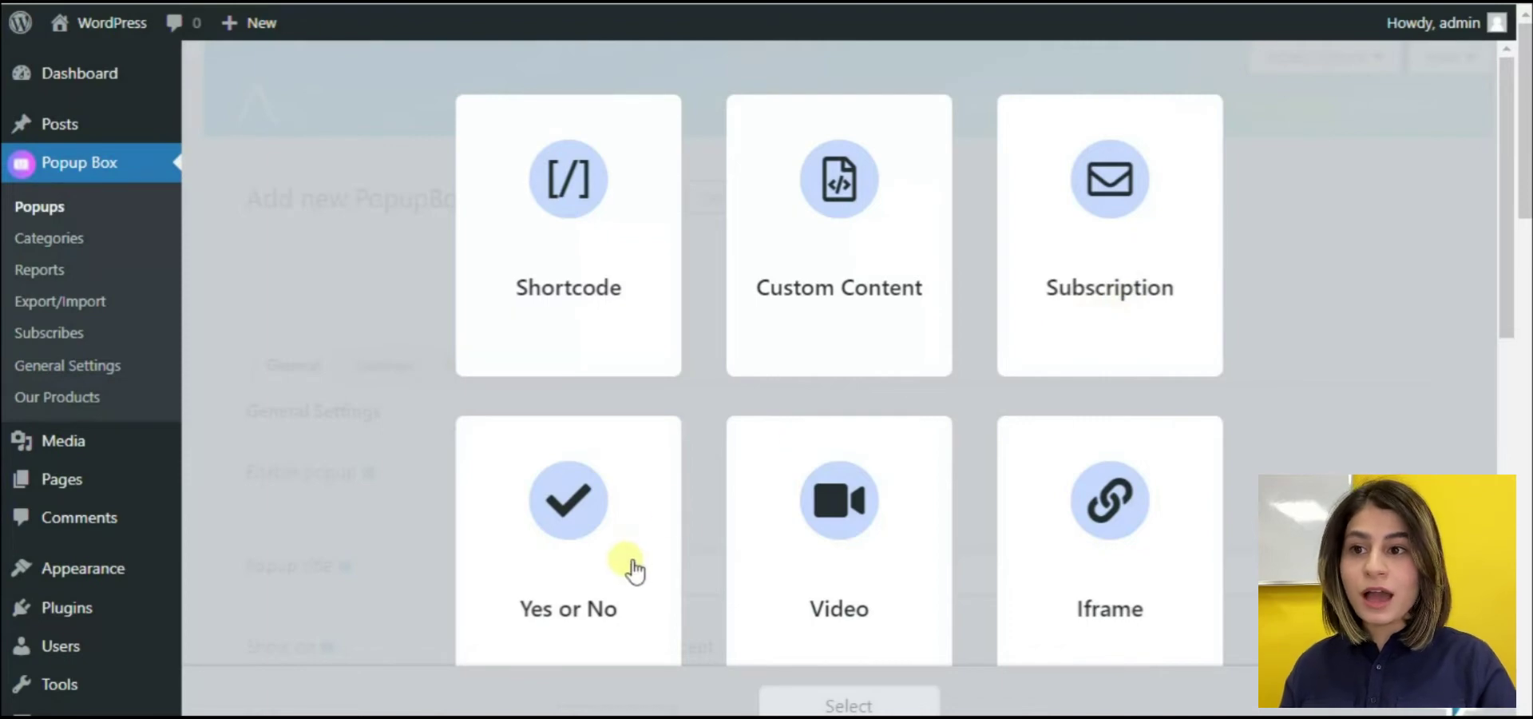
Look through the available popup types and choose Contact form as the new popup's type
scroll(634, 571, down, 4)
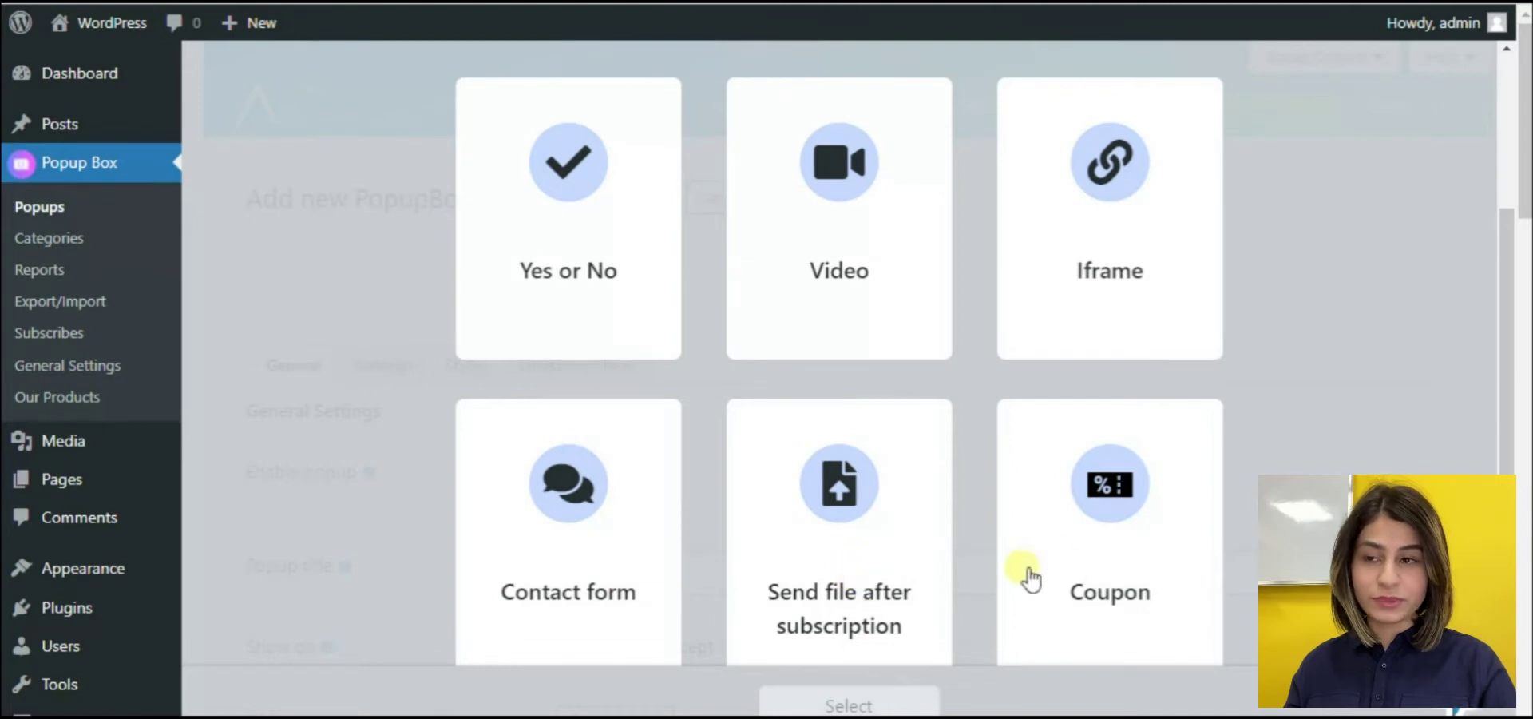
scroll(1130, 570, up, 1)
scroll(1132, 573, down, 1)
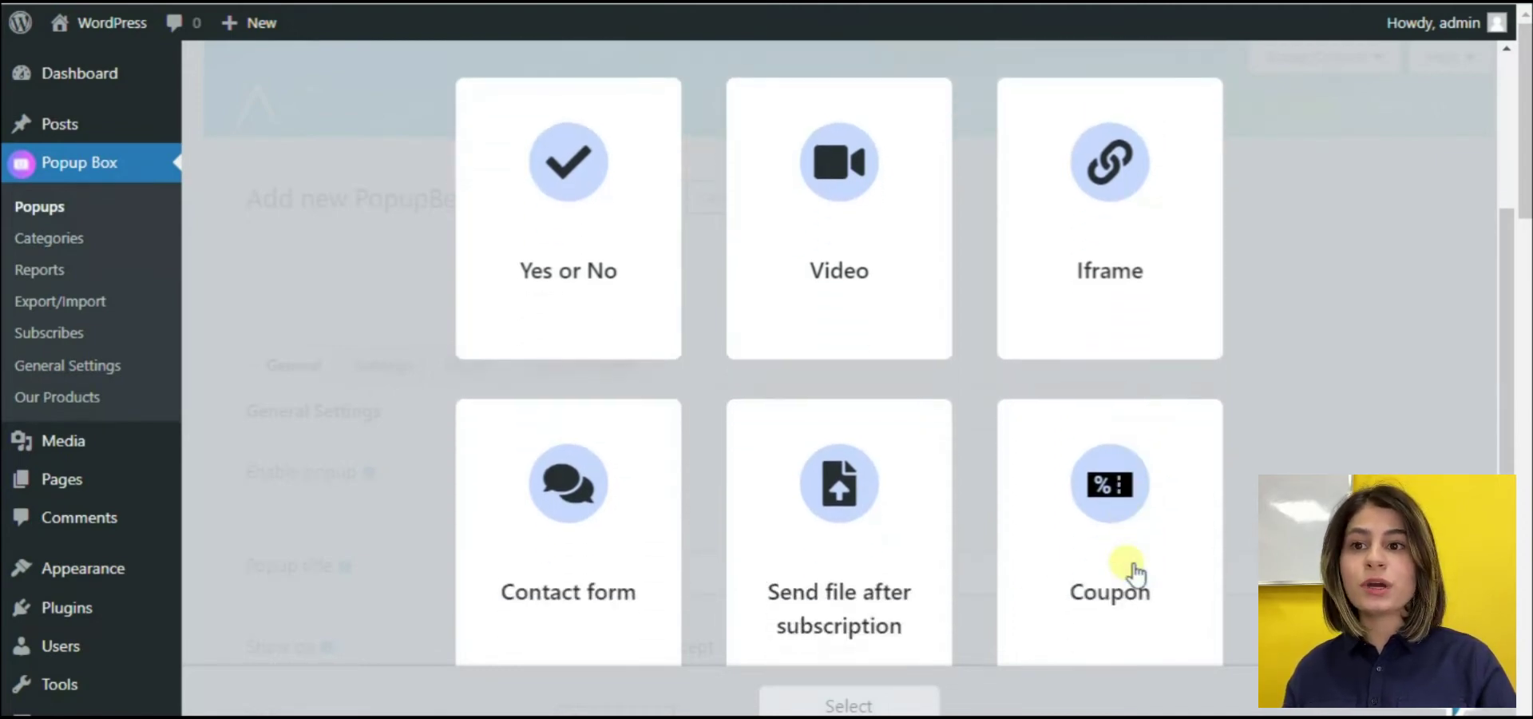
scroll(1106, 603, down, 1)
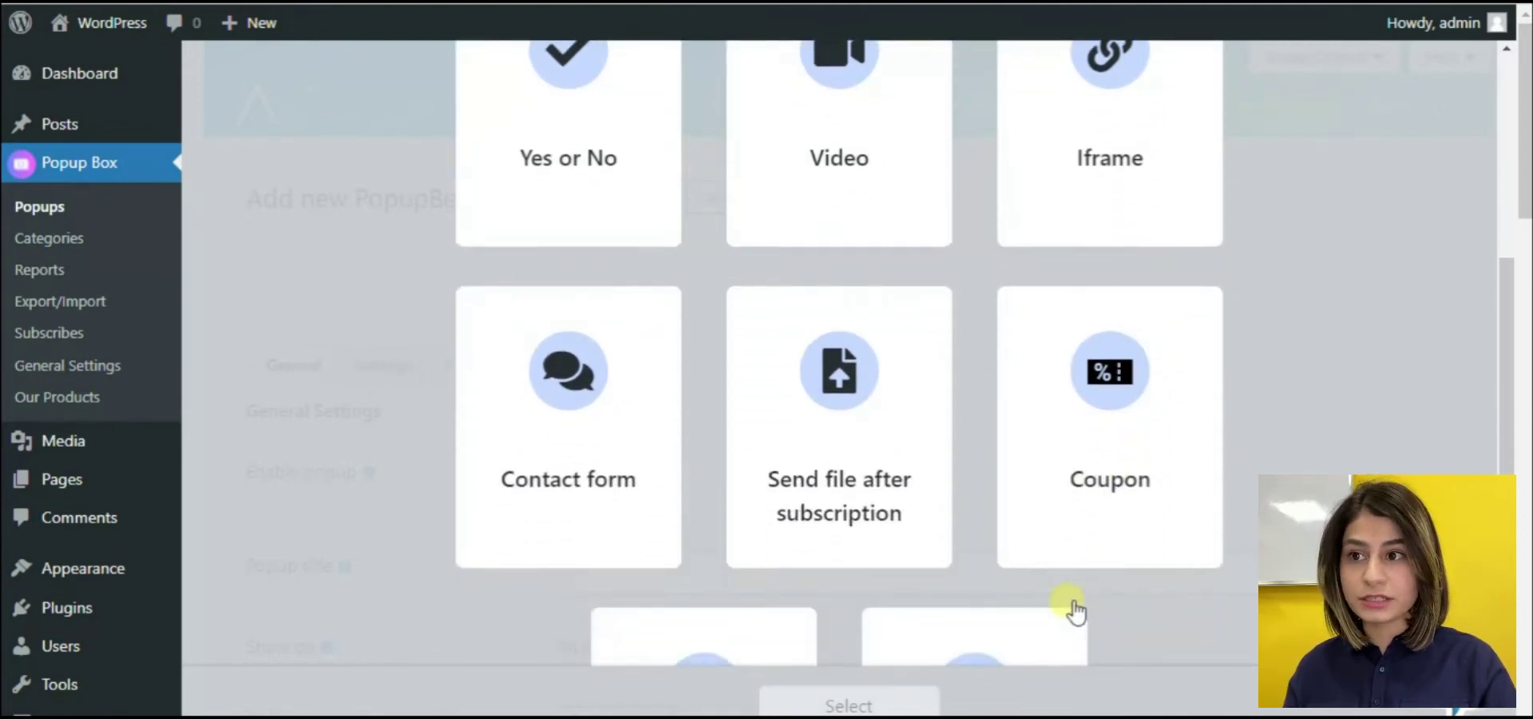
scroll(1071, 612, down, 2)
scroll(1068, 590, down, 1)
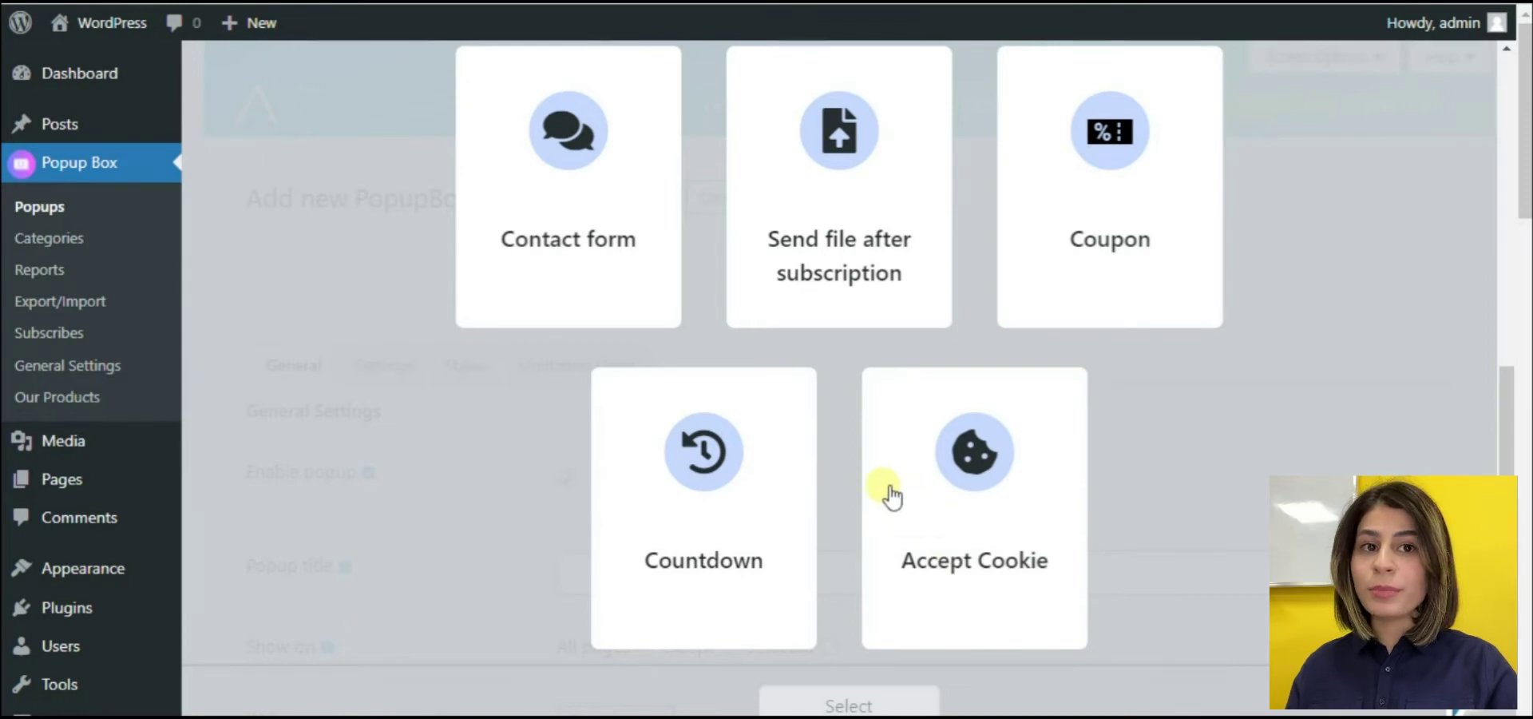
scroll(885, 489, up, 3)
scroll(885, 488, up, 3)
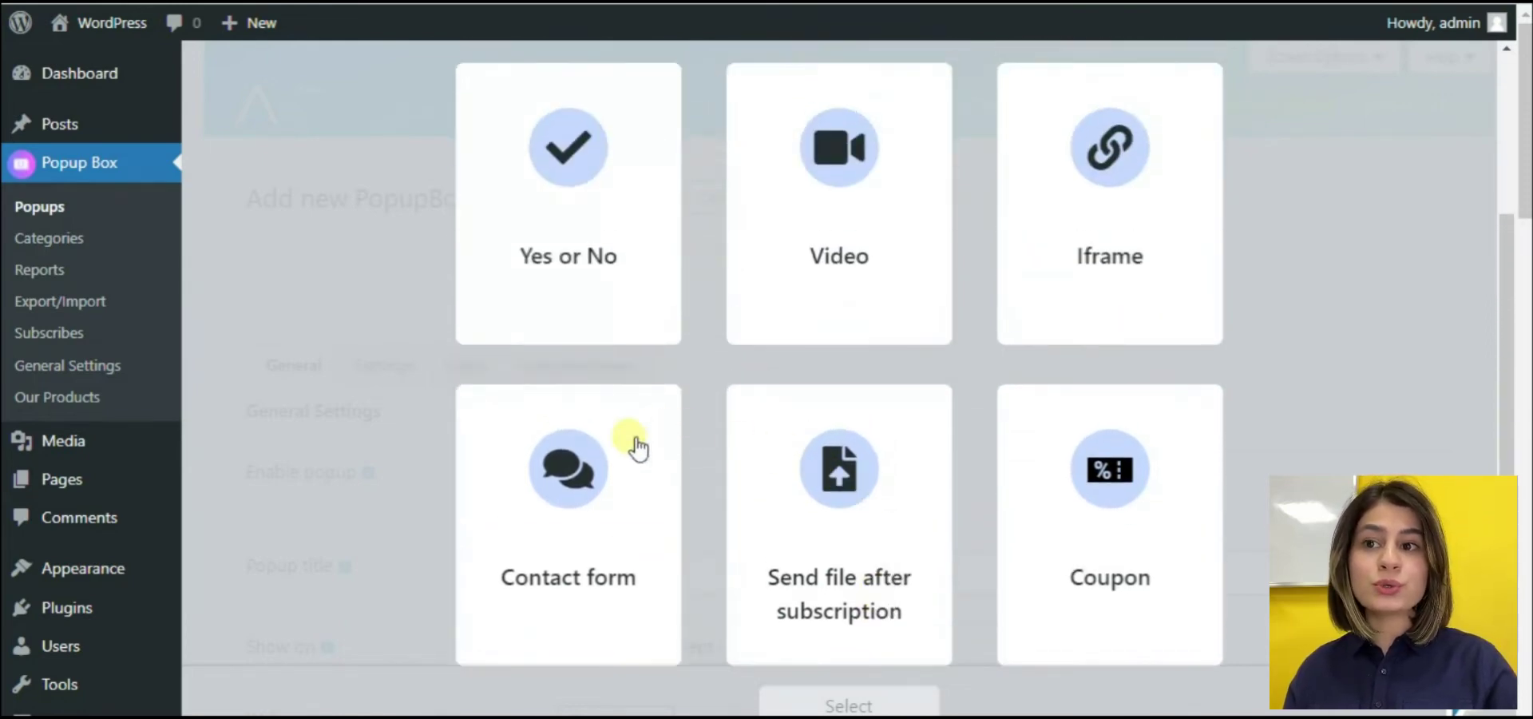
click(595, 472)
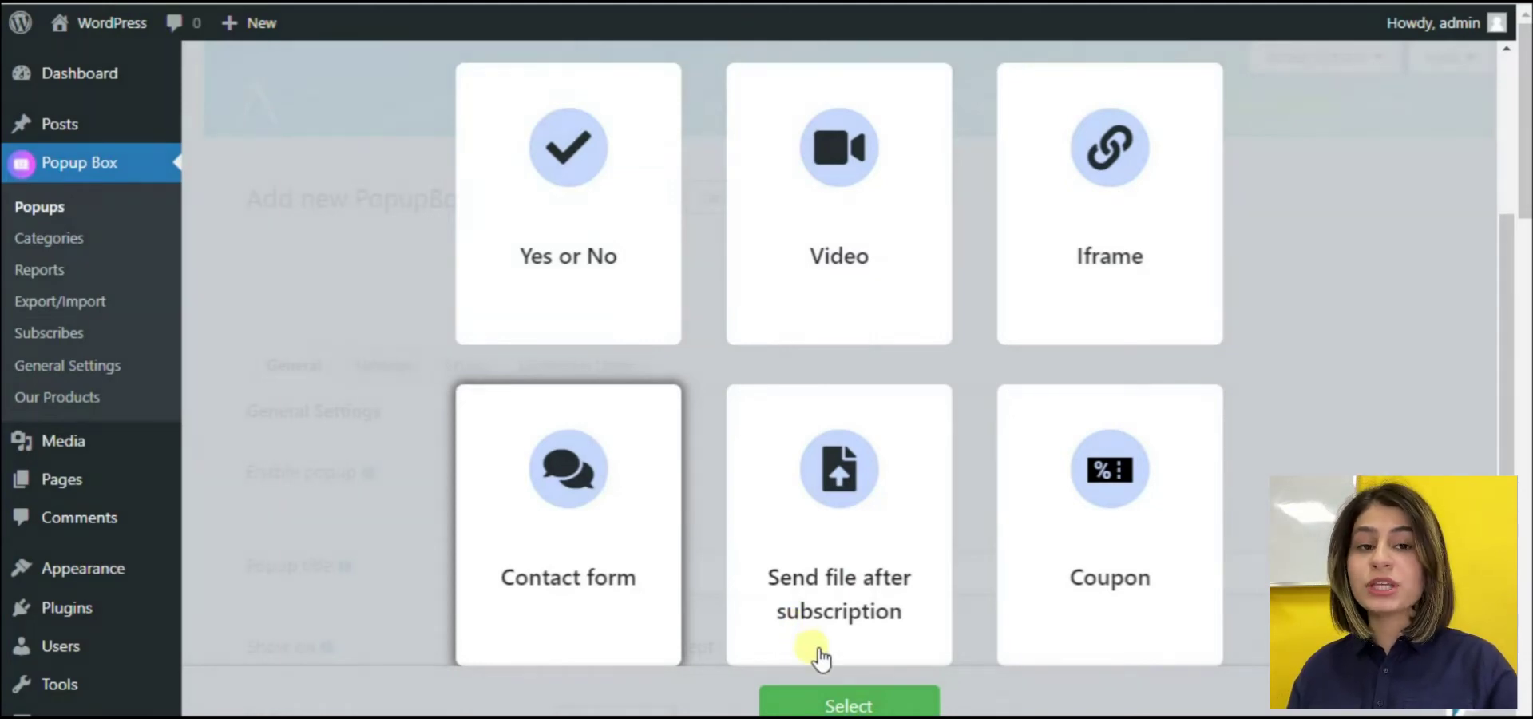
click(813, 704)
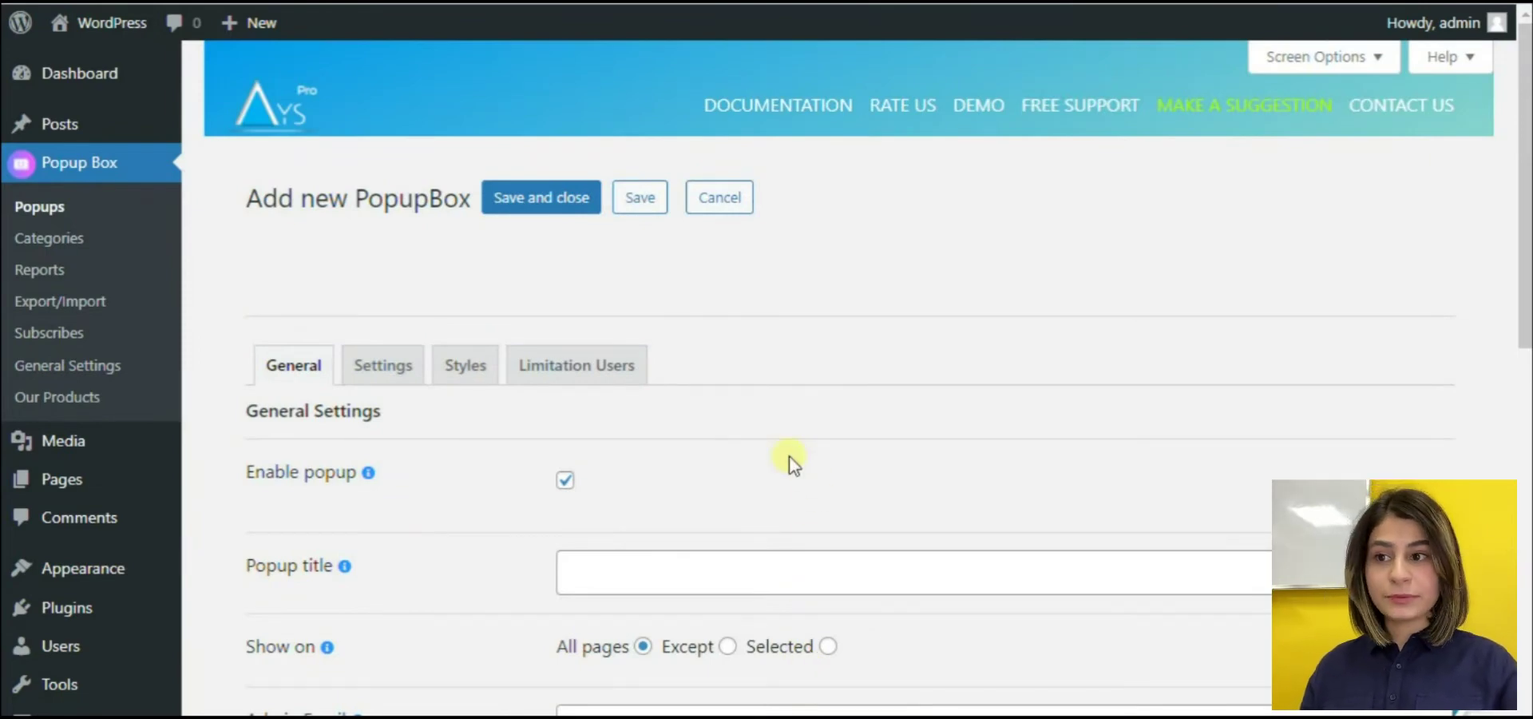
Title the new popup "Discount Sale"
scroll(791, 461, down, 2)
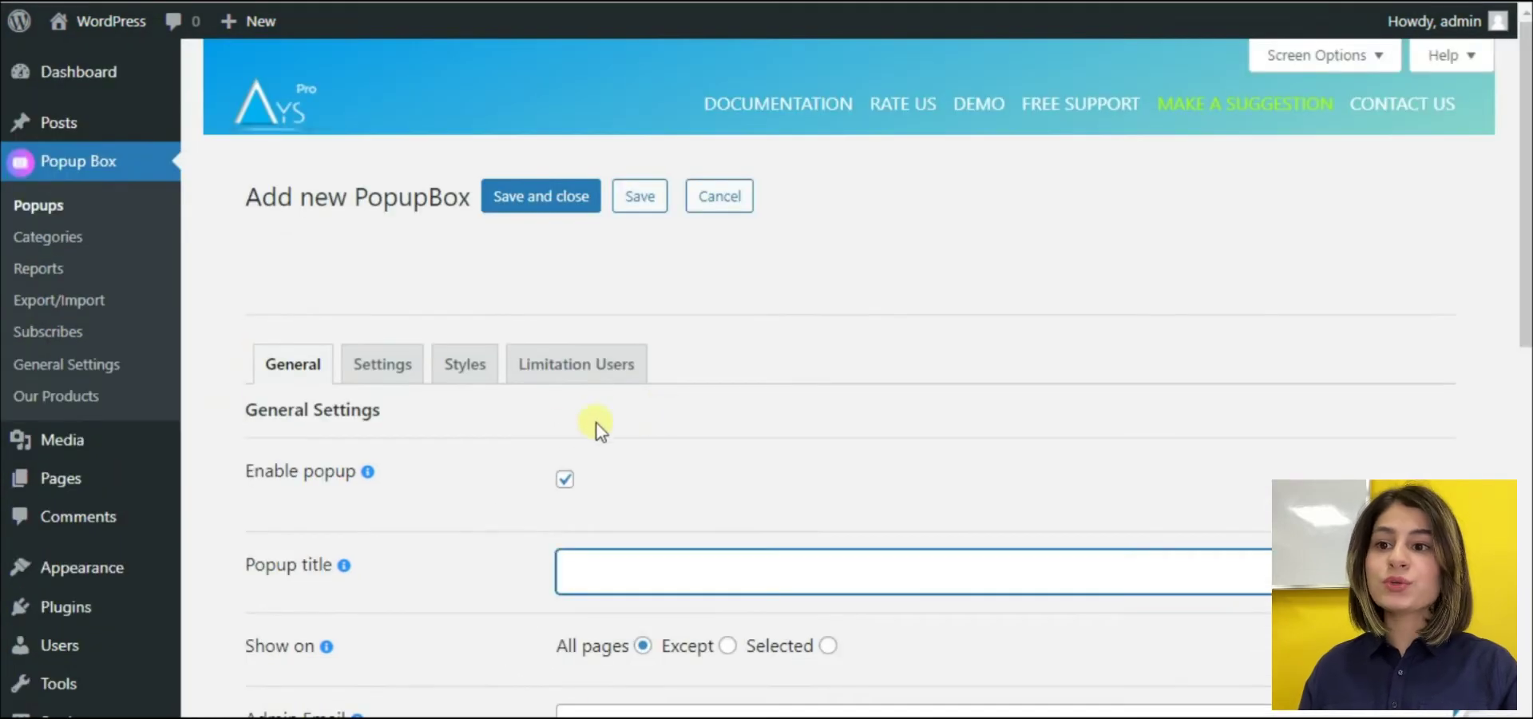
mouse_move(374, 473)
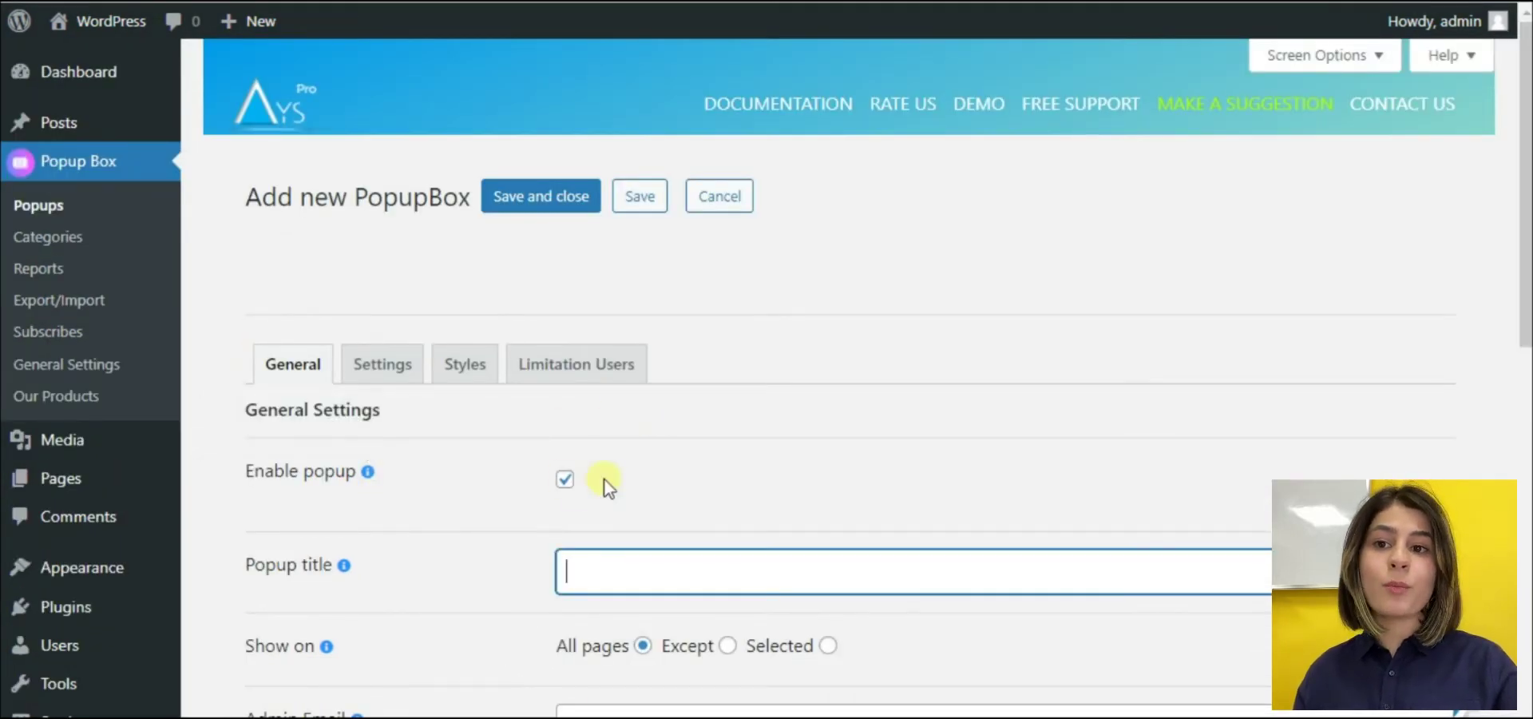
scroll(602, 479, down, 1)
text(Disc)
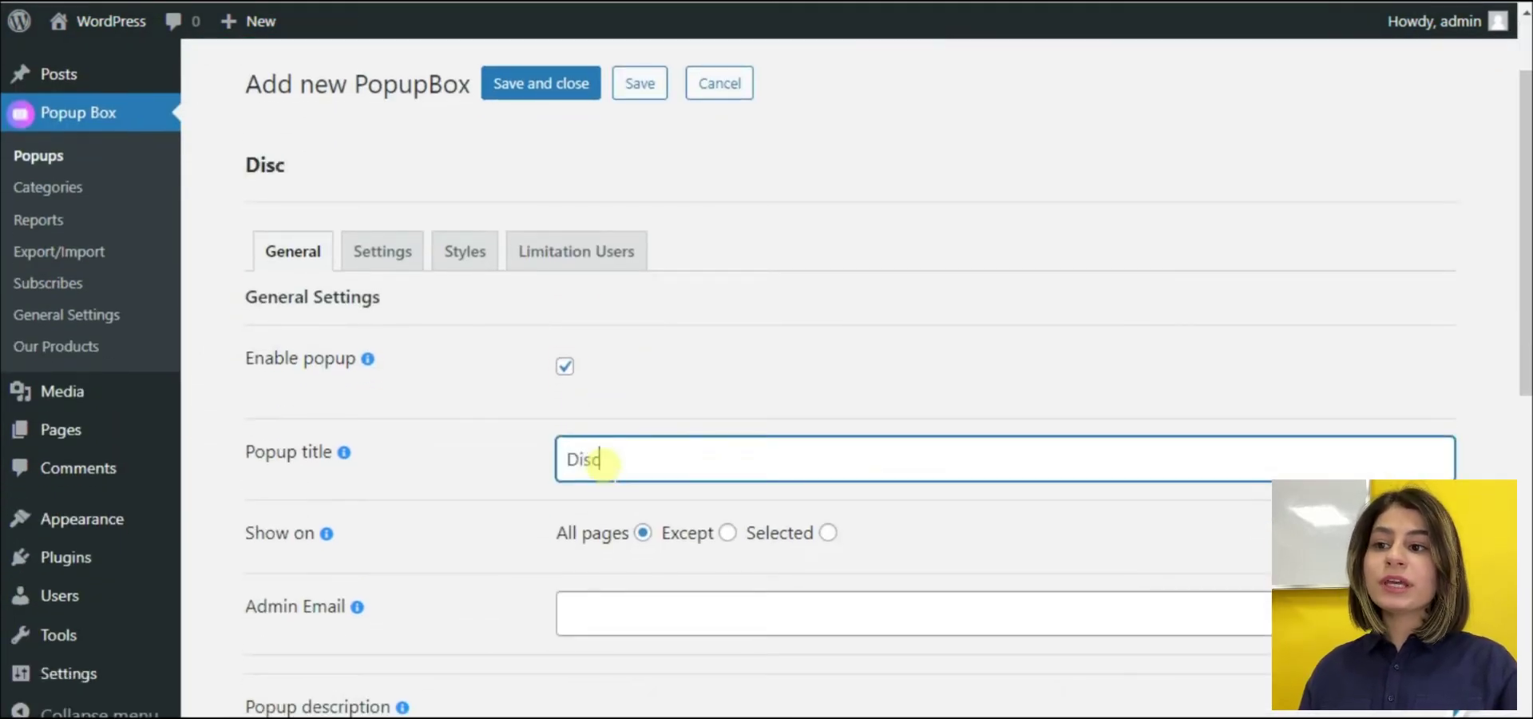
text(ount Sale)
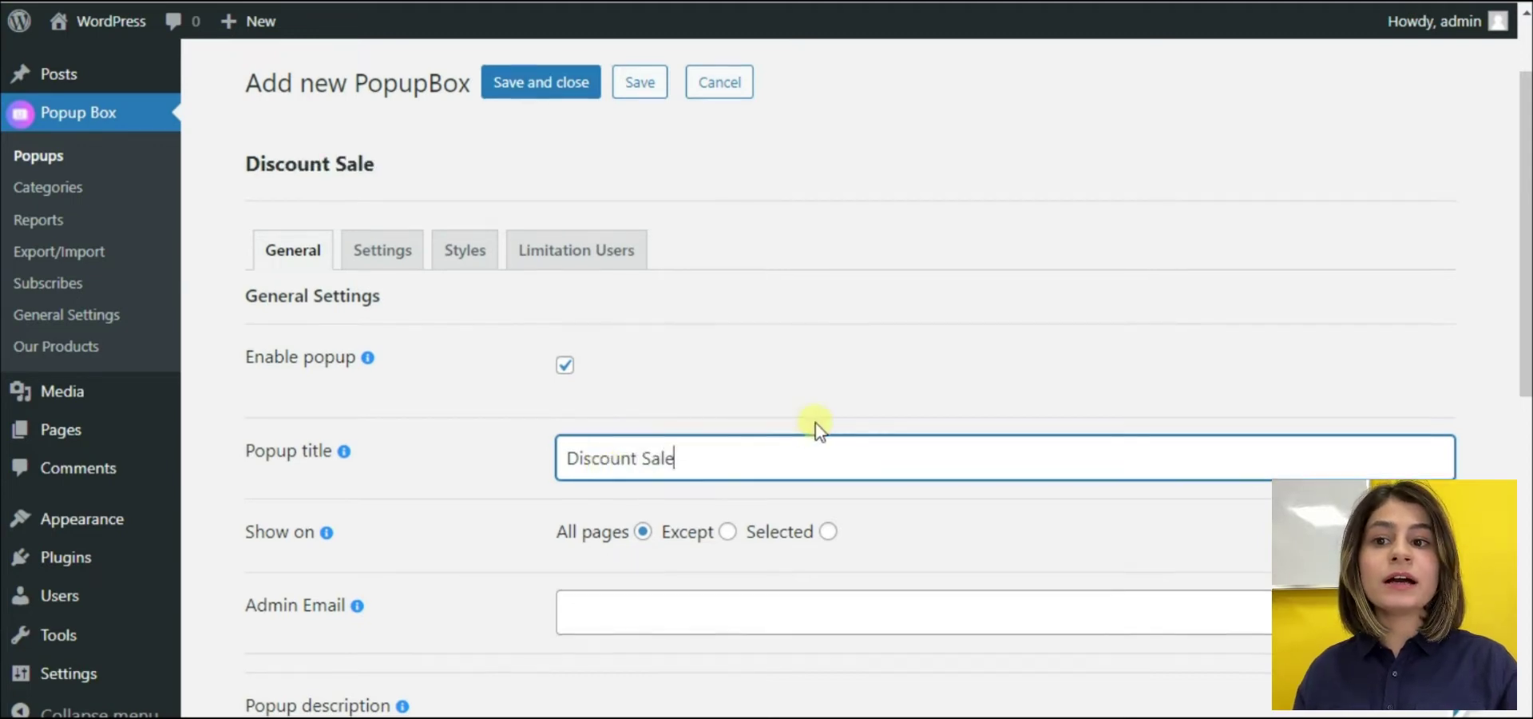
Restrict the popup's display to Selected pages and enable showing it on the Home page
scroll(810, 429, down, 1)
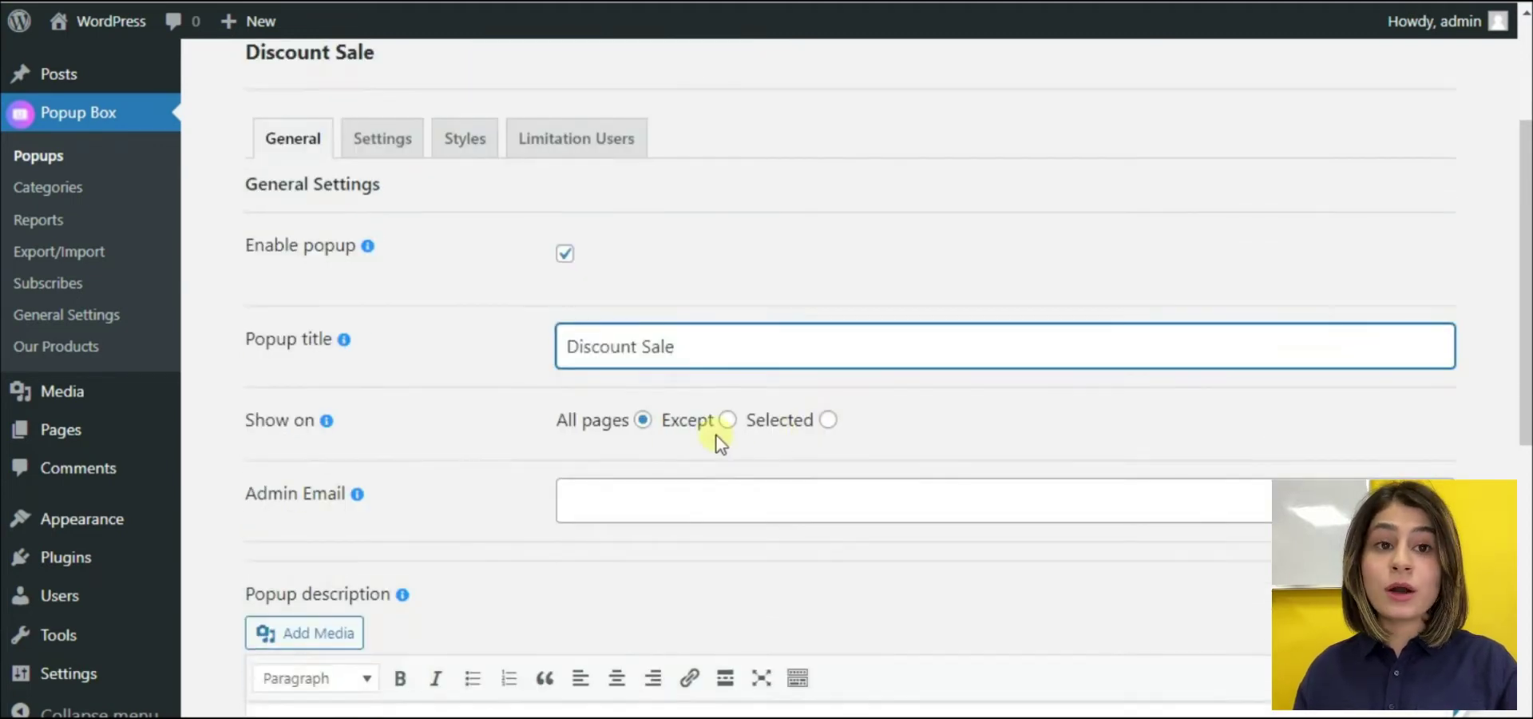
mouse_move(329, 424)
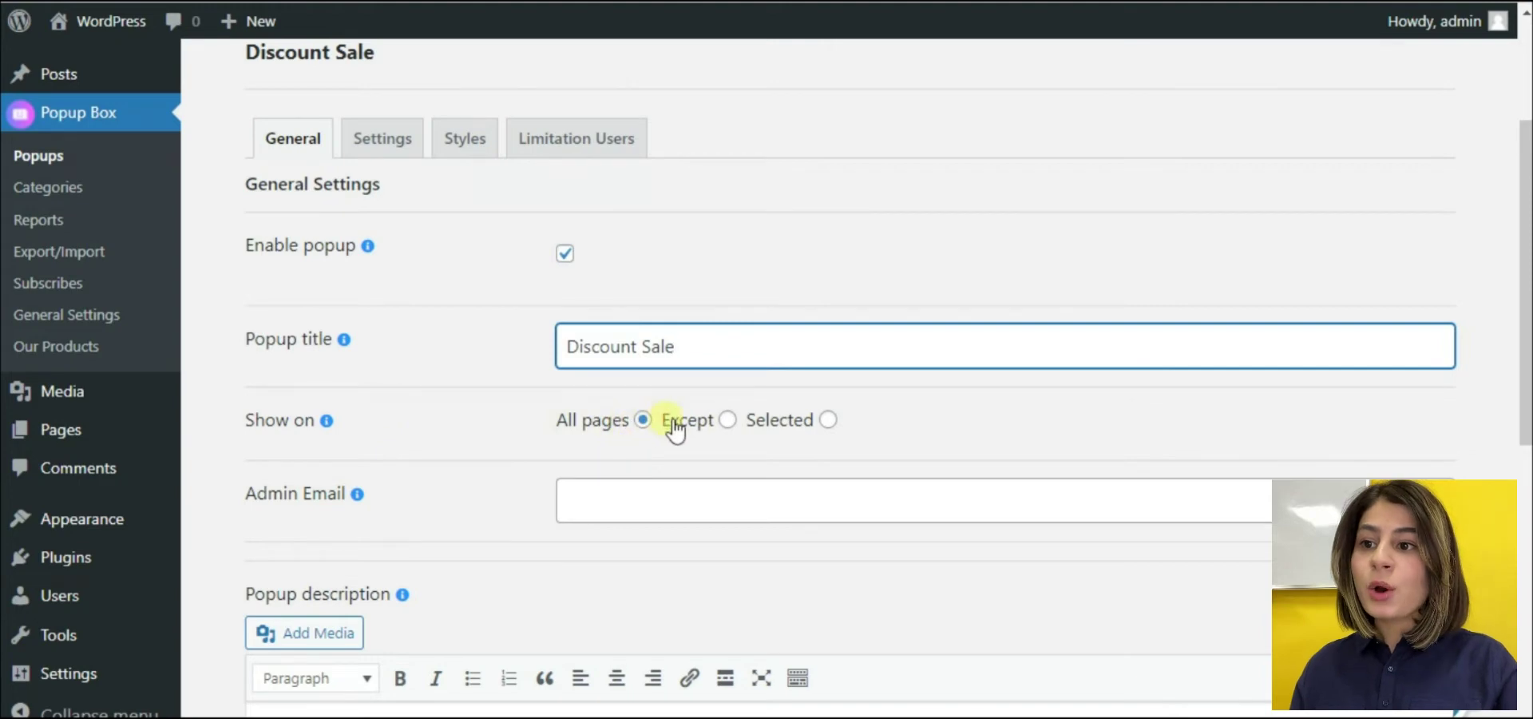
click(728, 421)
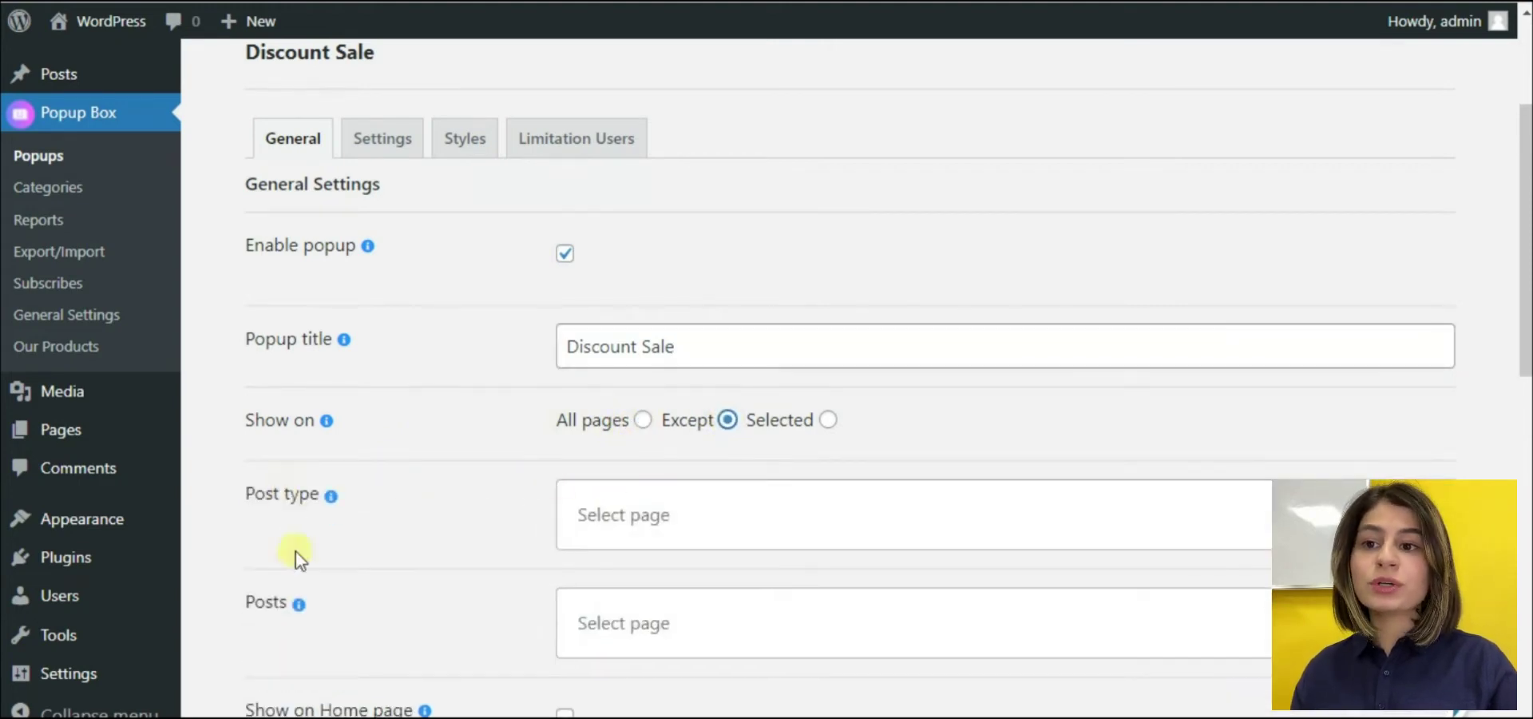
scroll(383, 591, down, 1)
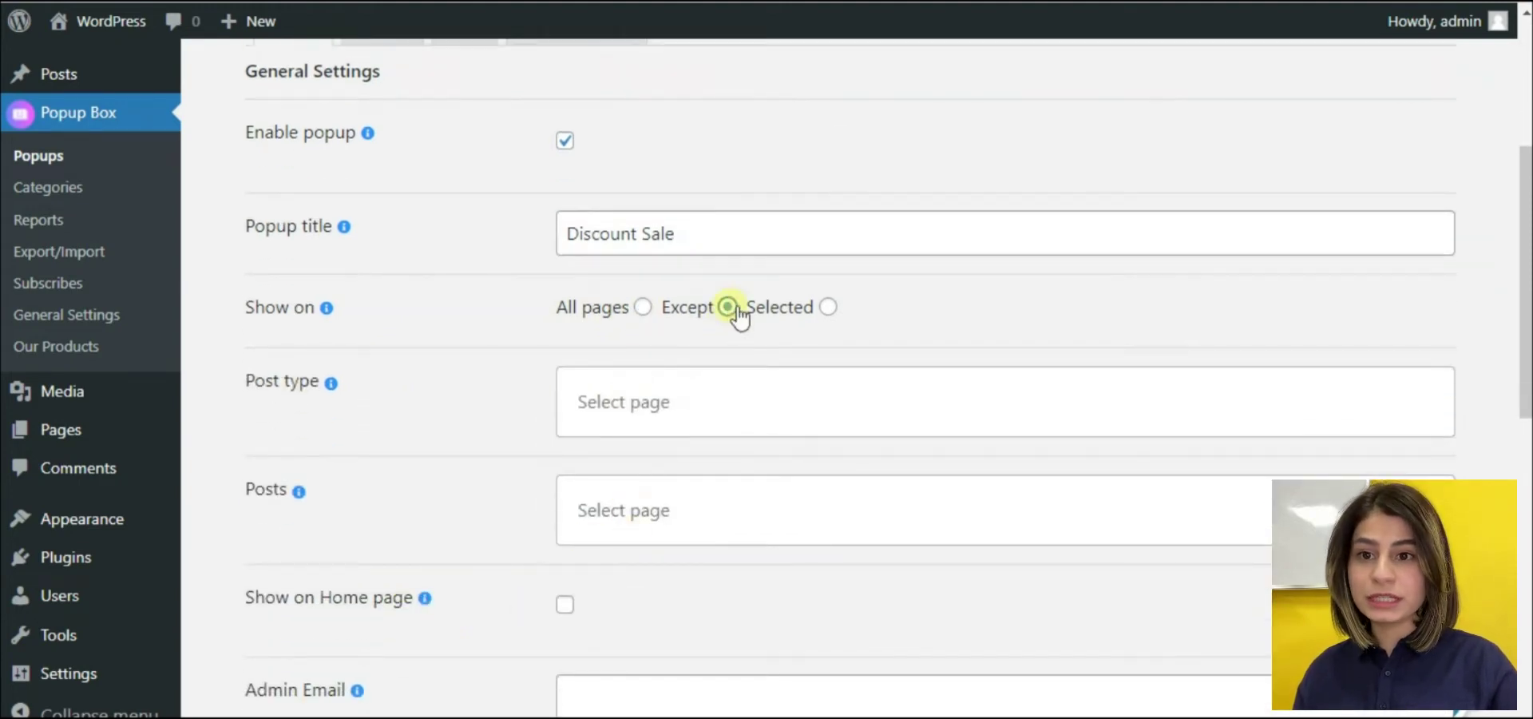
click(827, 308)
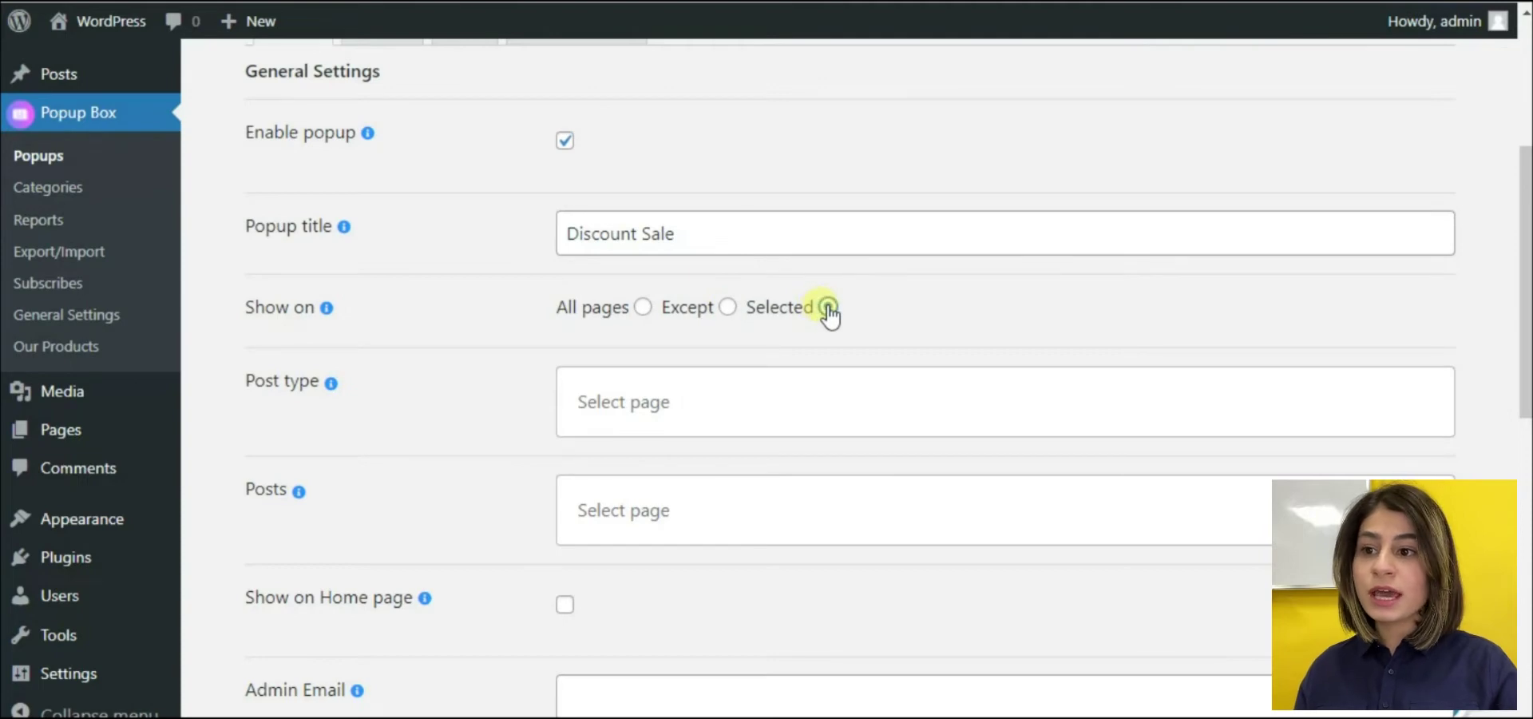
scroll(527, 343, down, 2)
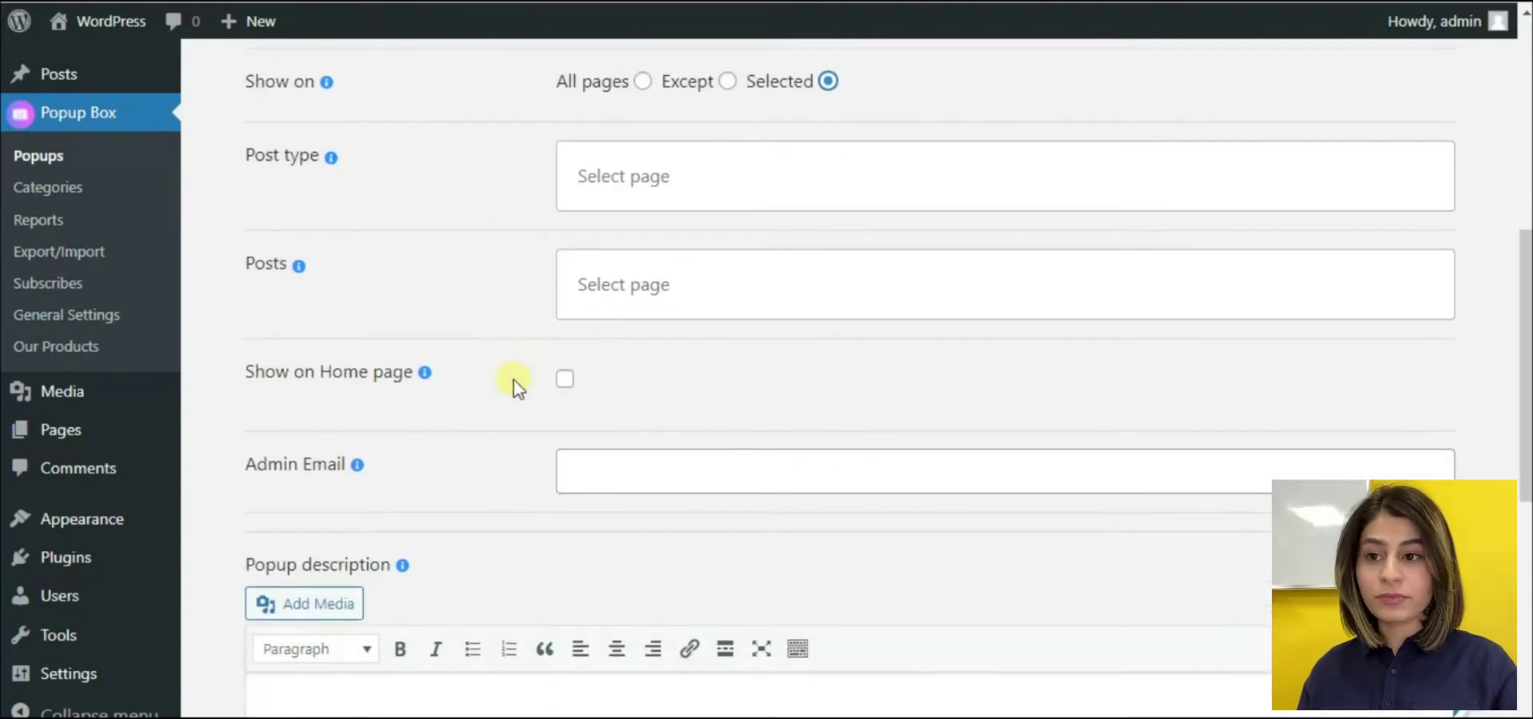
mouse_move(423, 377)
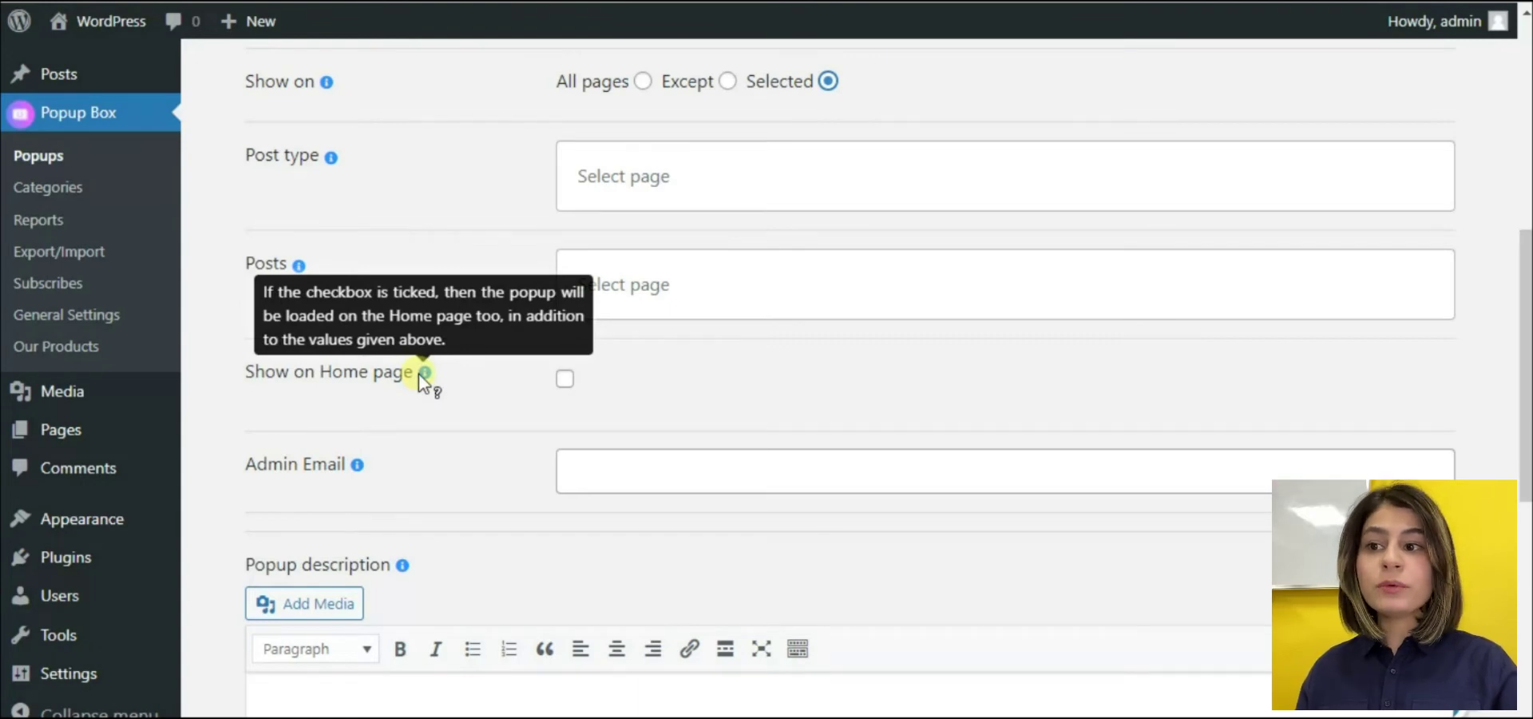
click(565, 379)
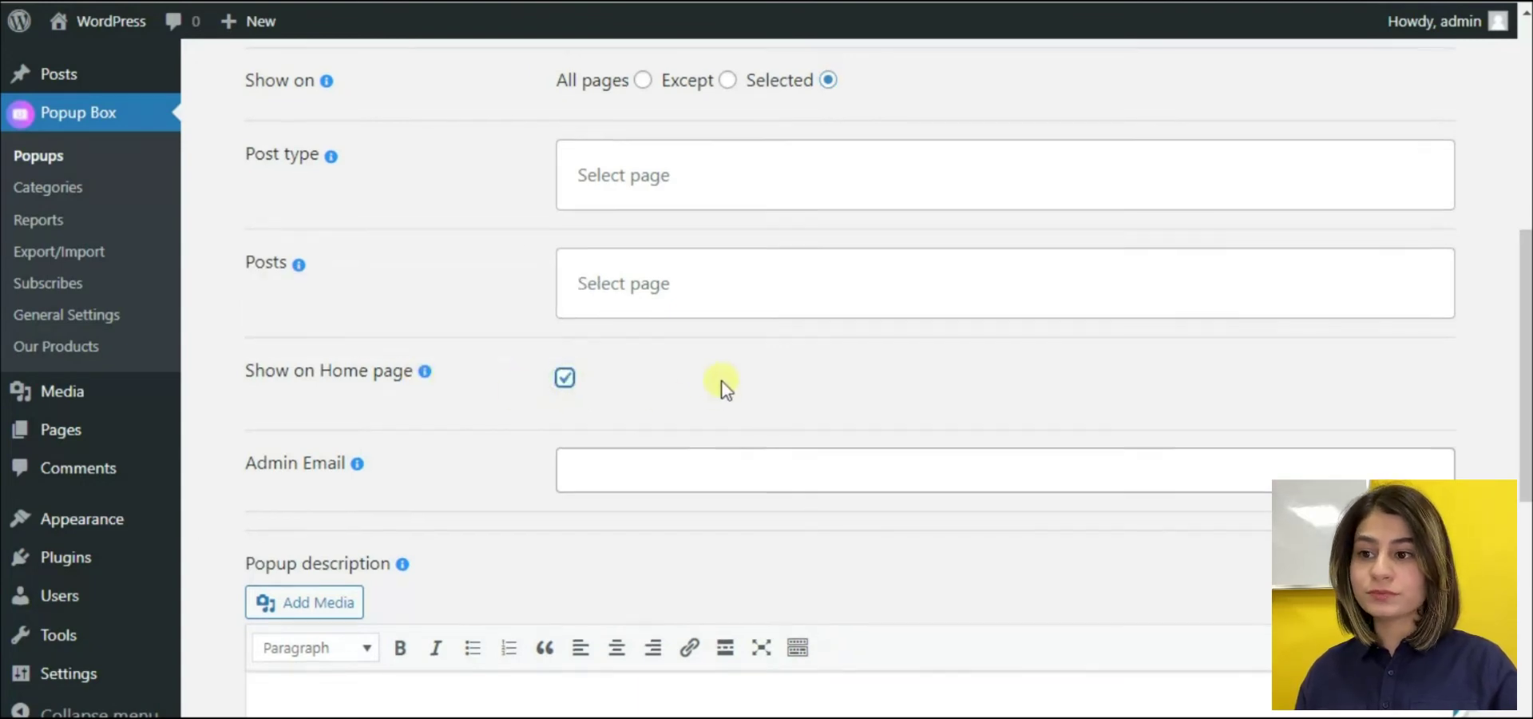
Enter "For your first order, you will get 20% sale" as the popup description
scroll(719, 379, down, 1)
click(687, 363)
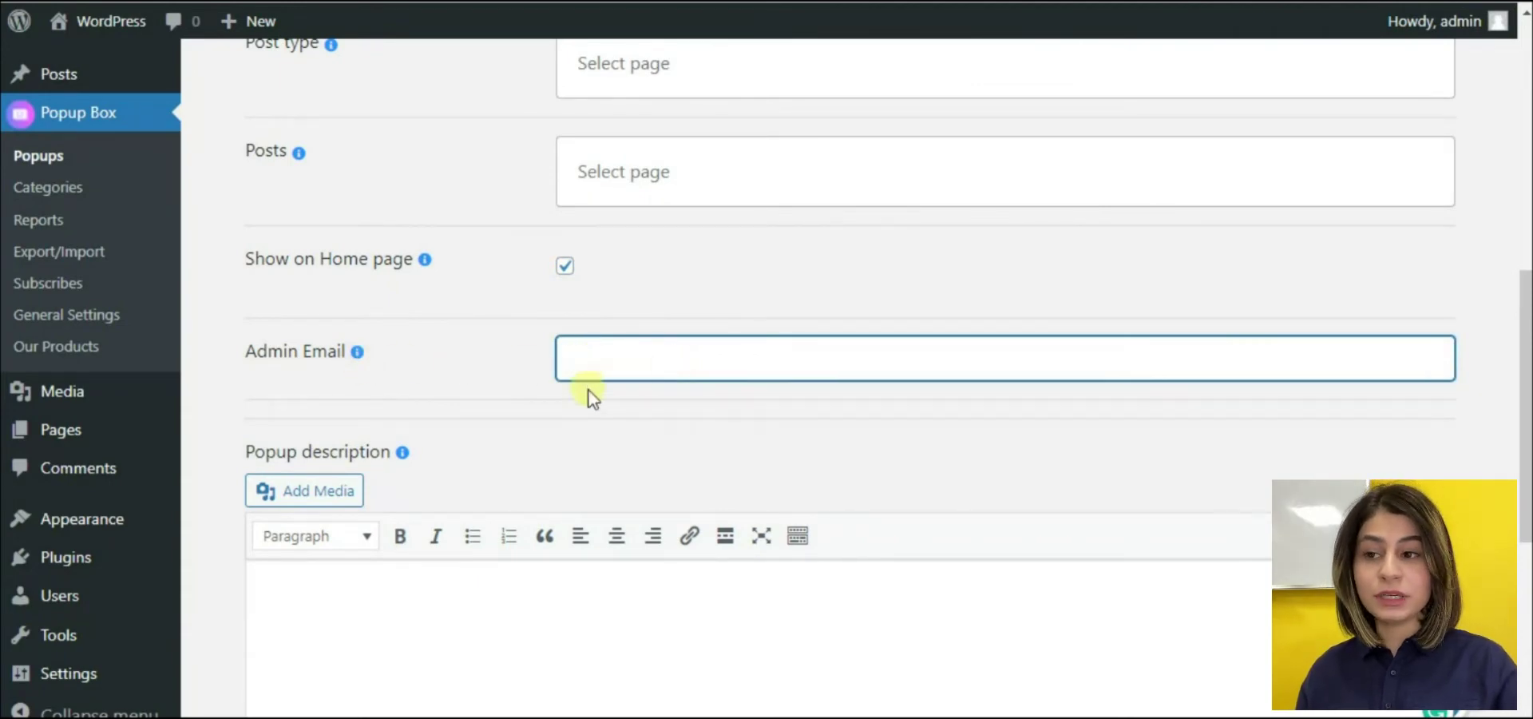
scroll(590, 393, down, 1)
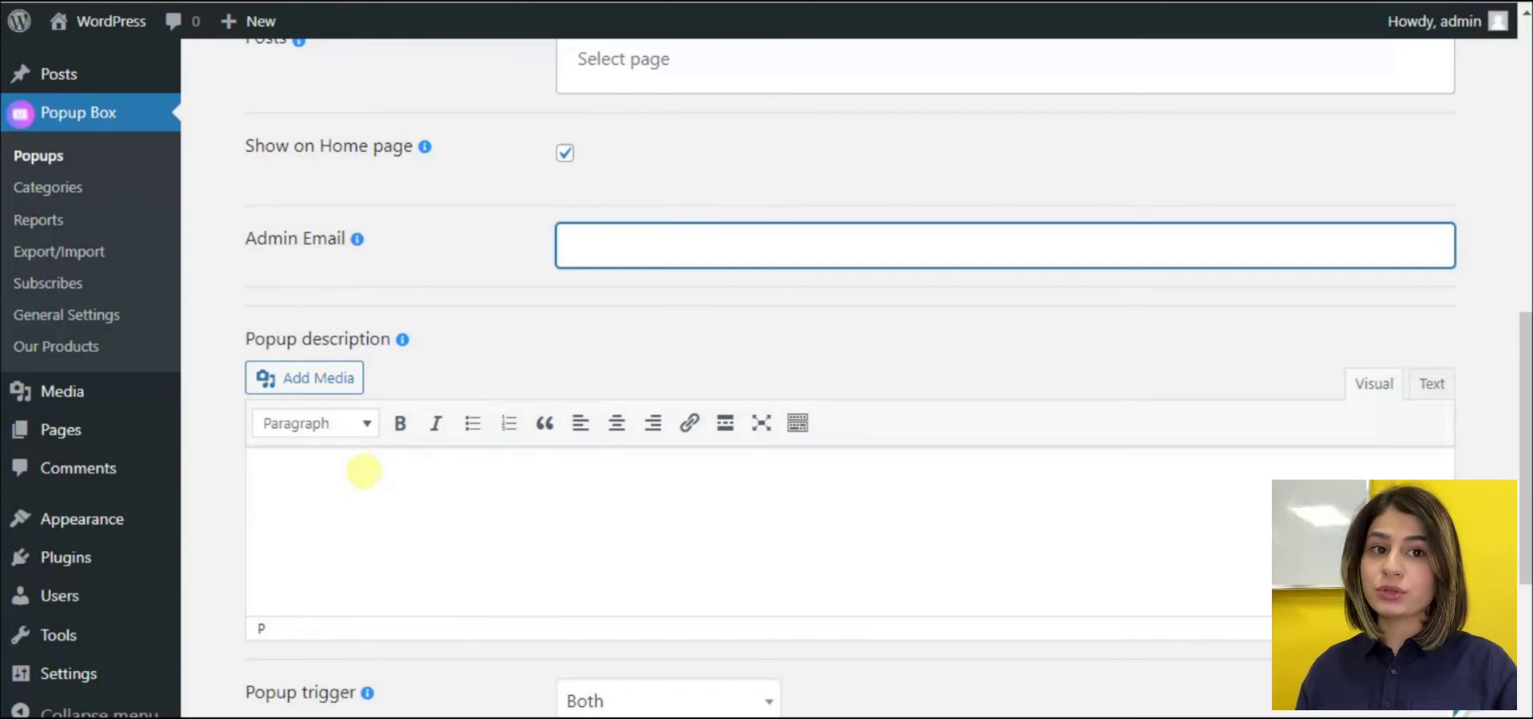
click(359, 470)
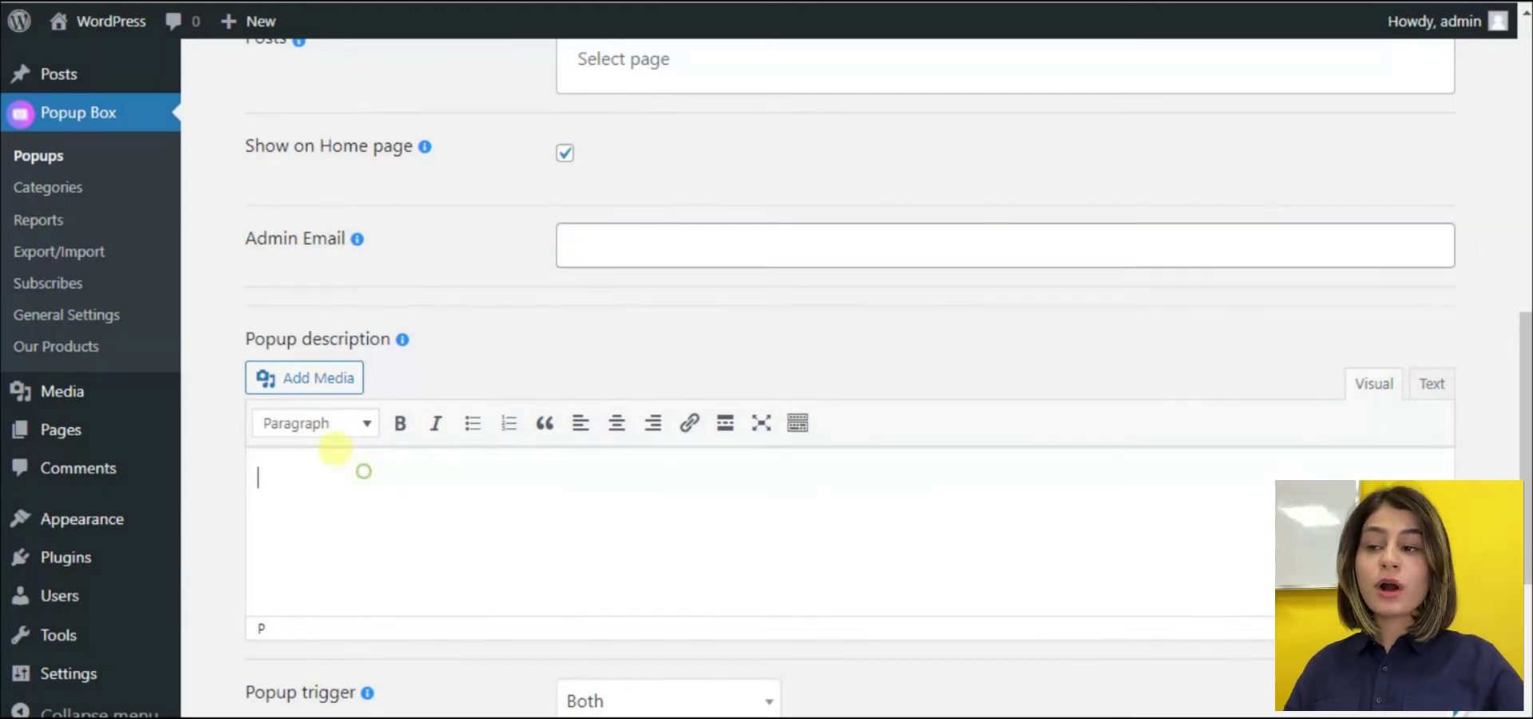
text(For your first order, you will get 20% sale)
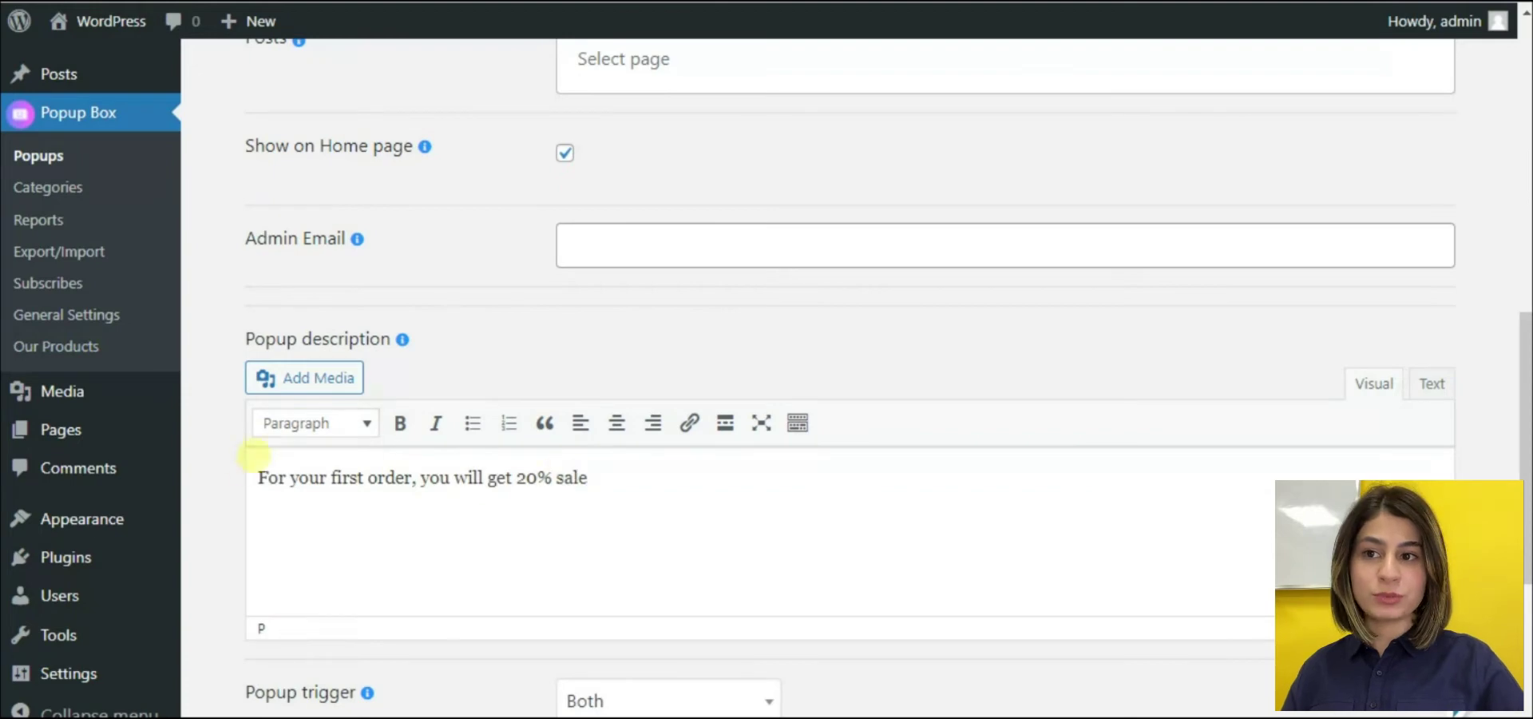
Try the top-left, top-center and top-right popup positions, and return the popup position to the center
scroll(604, 502, down, 5)
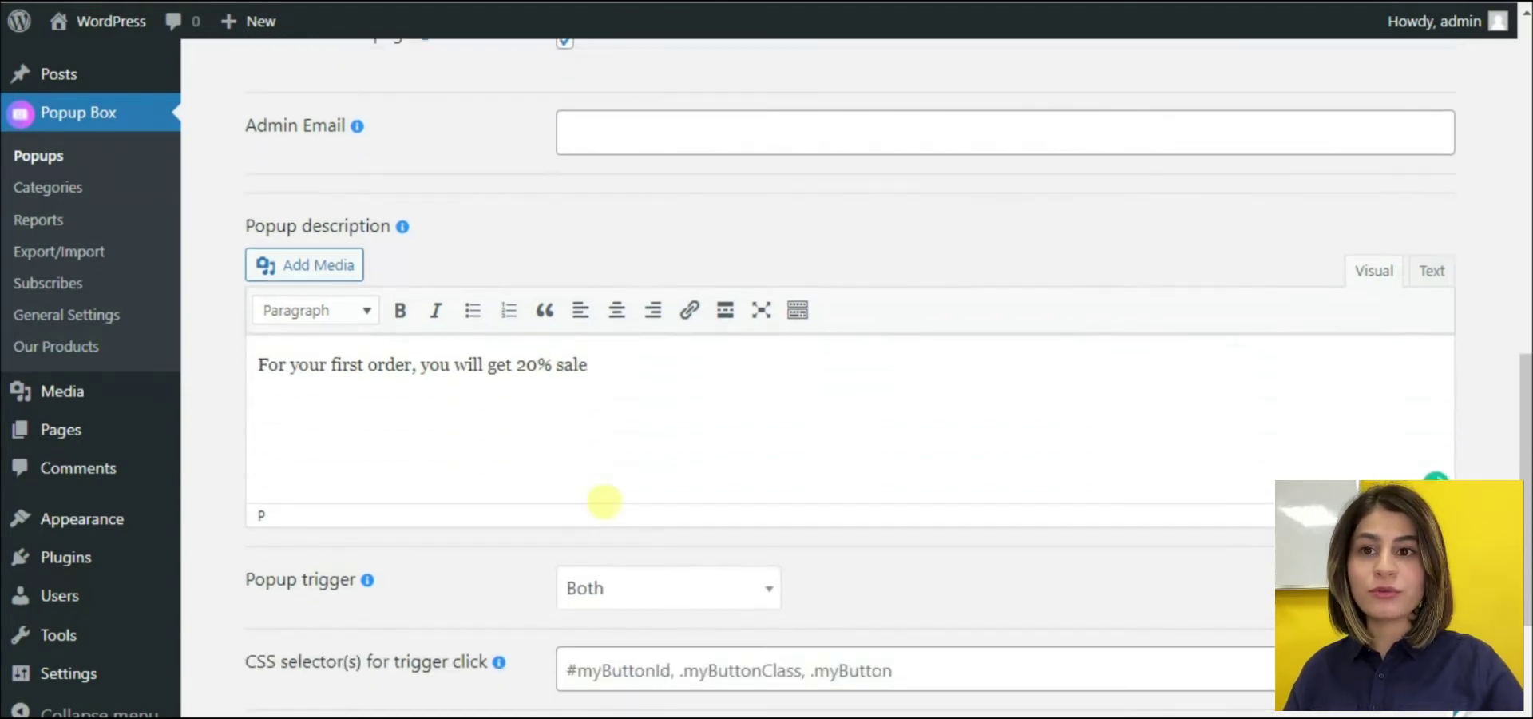
scroll(615, 512, down, 1)
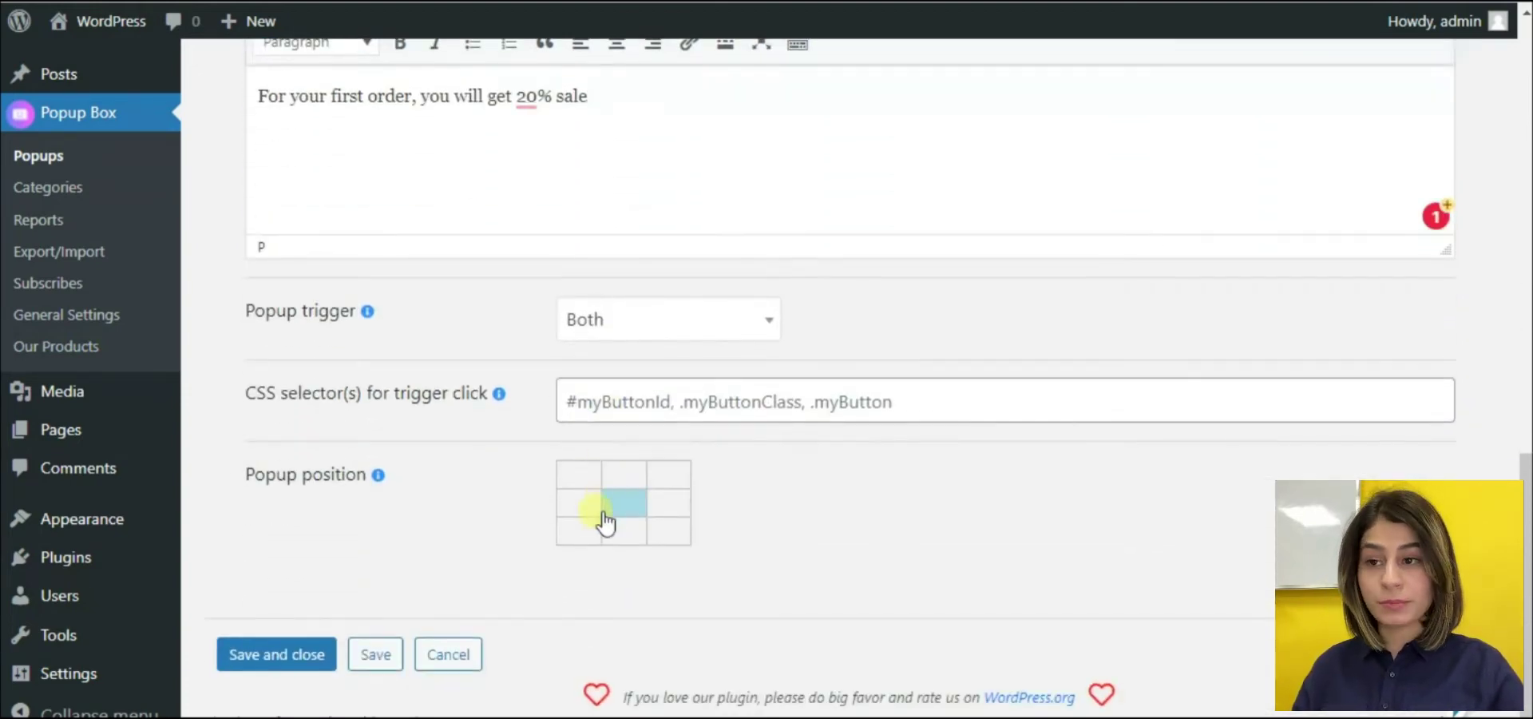
mouse_move(382, 477)
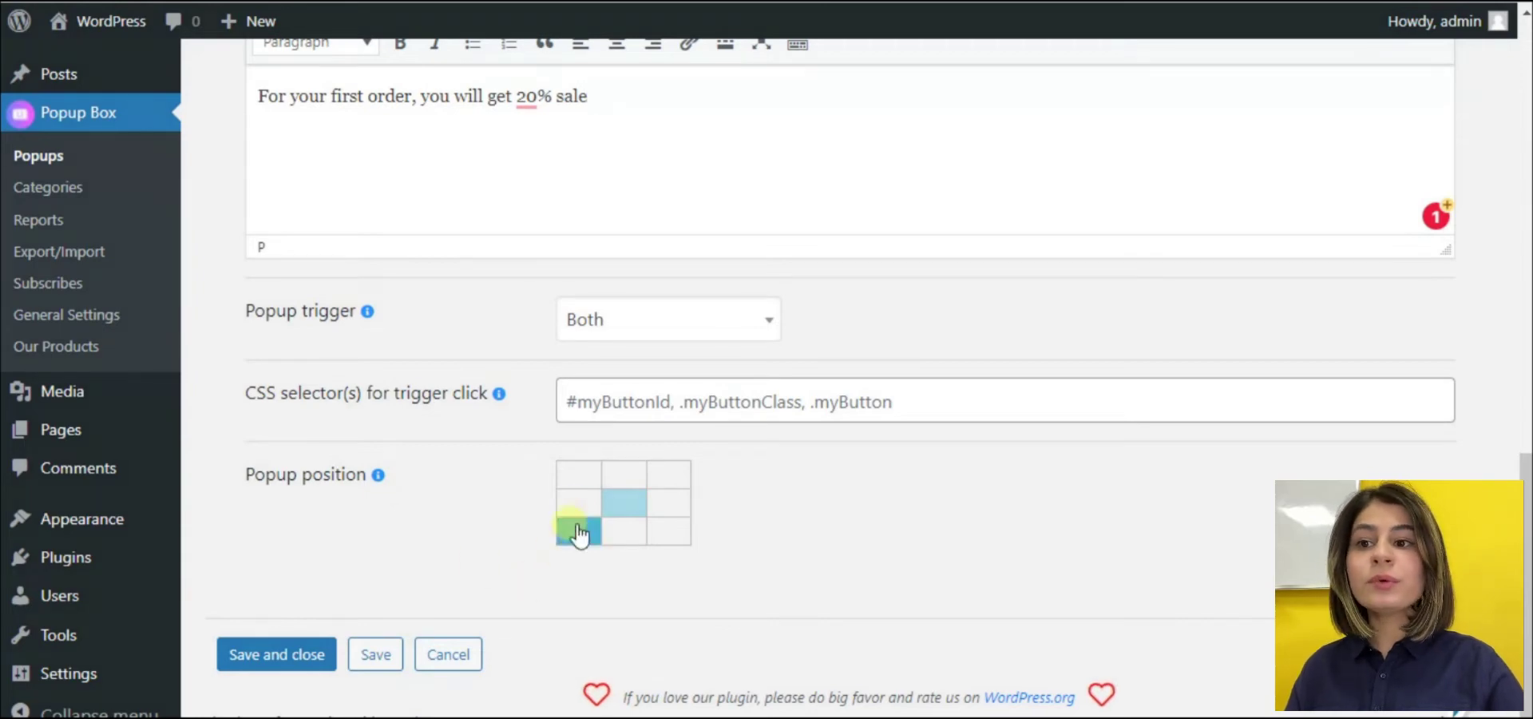
click(581, 476)
click(640, 479)
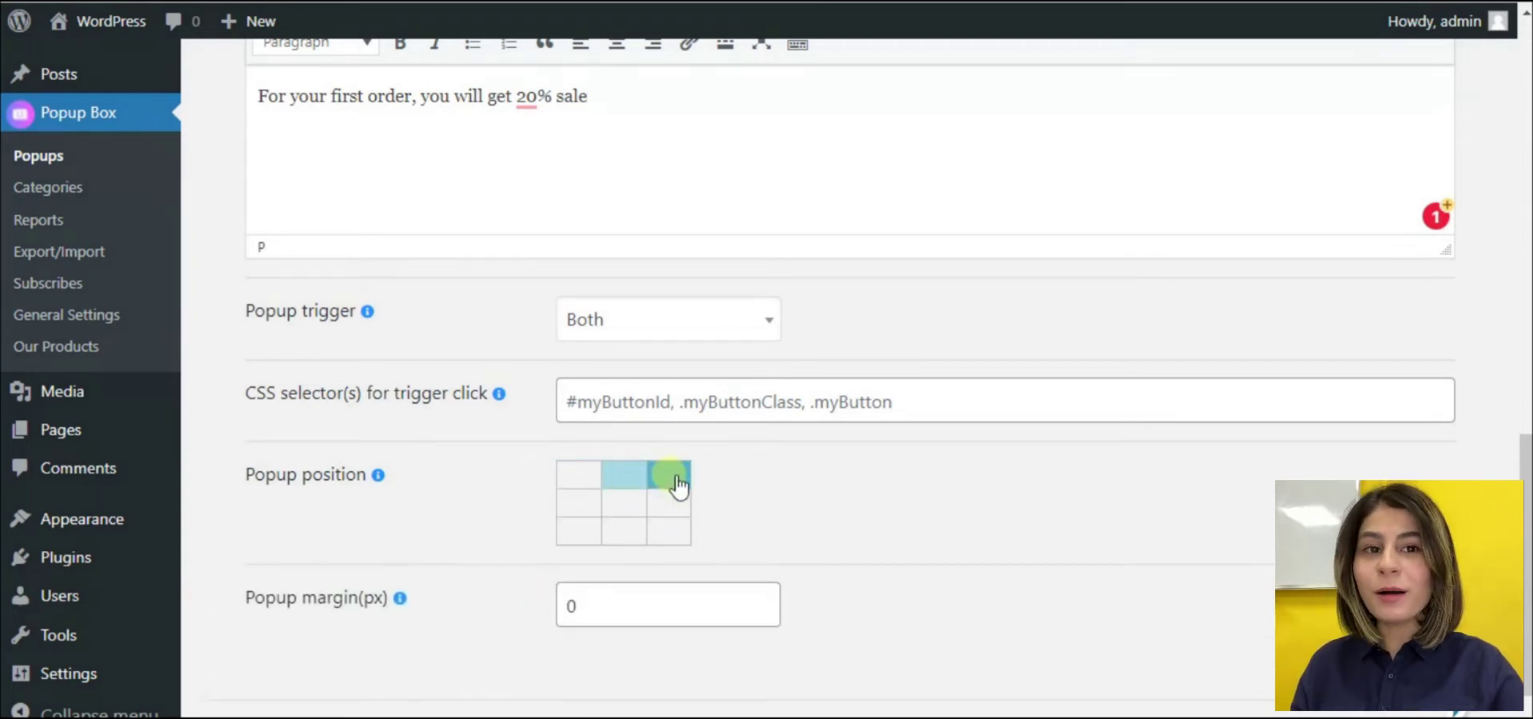
click(671, 477)
click(639, 503)
click(639, 500)
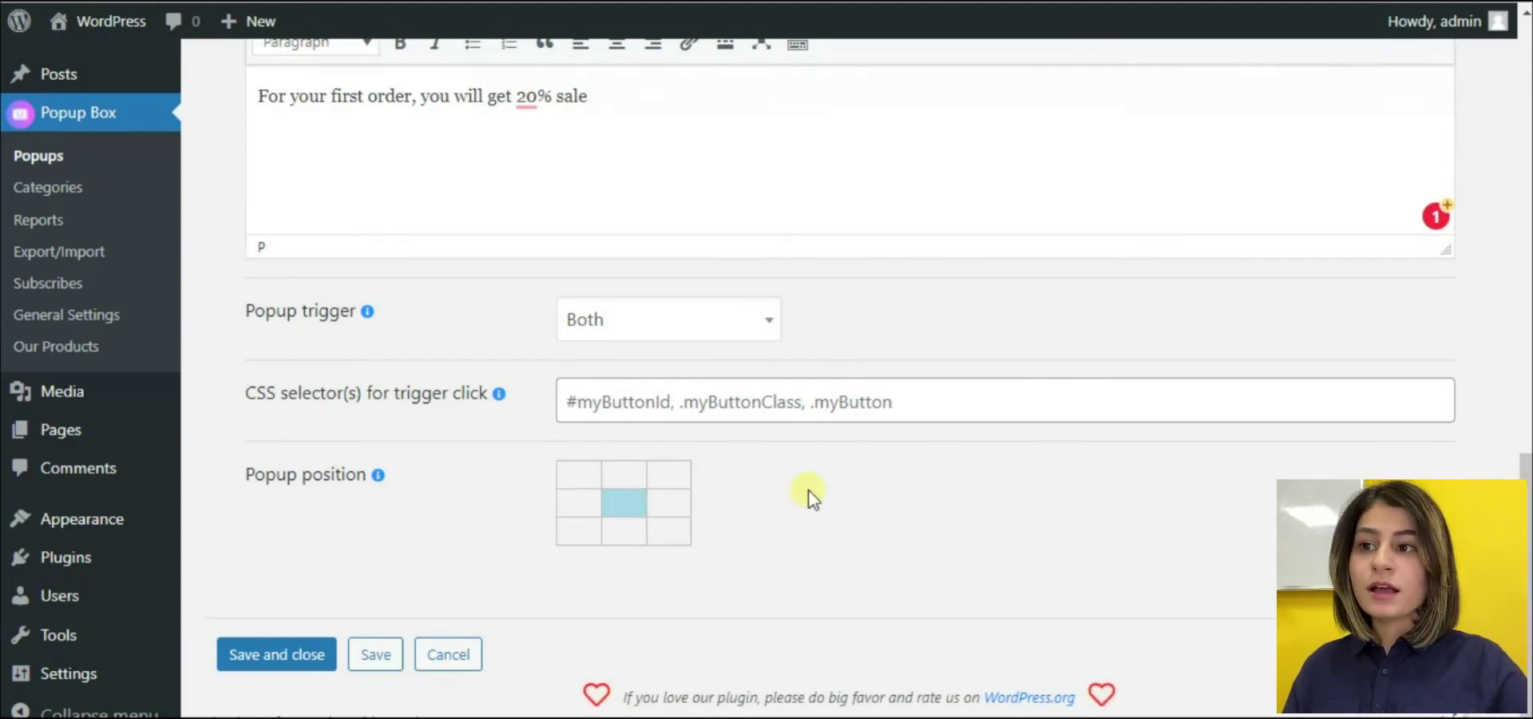
Try showing the title and description in the popup's head information, and turn both options off again
scroll(771, 543, up, 10)
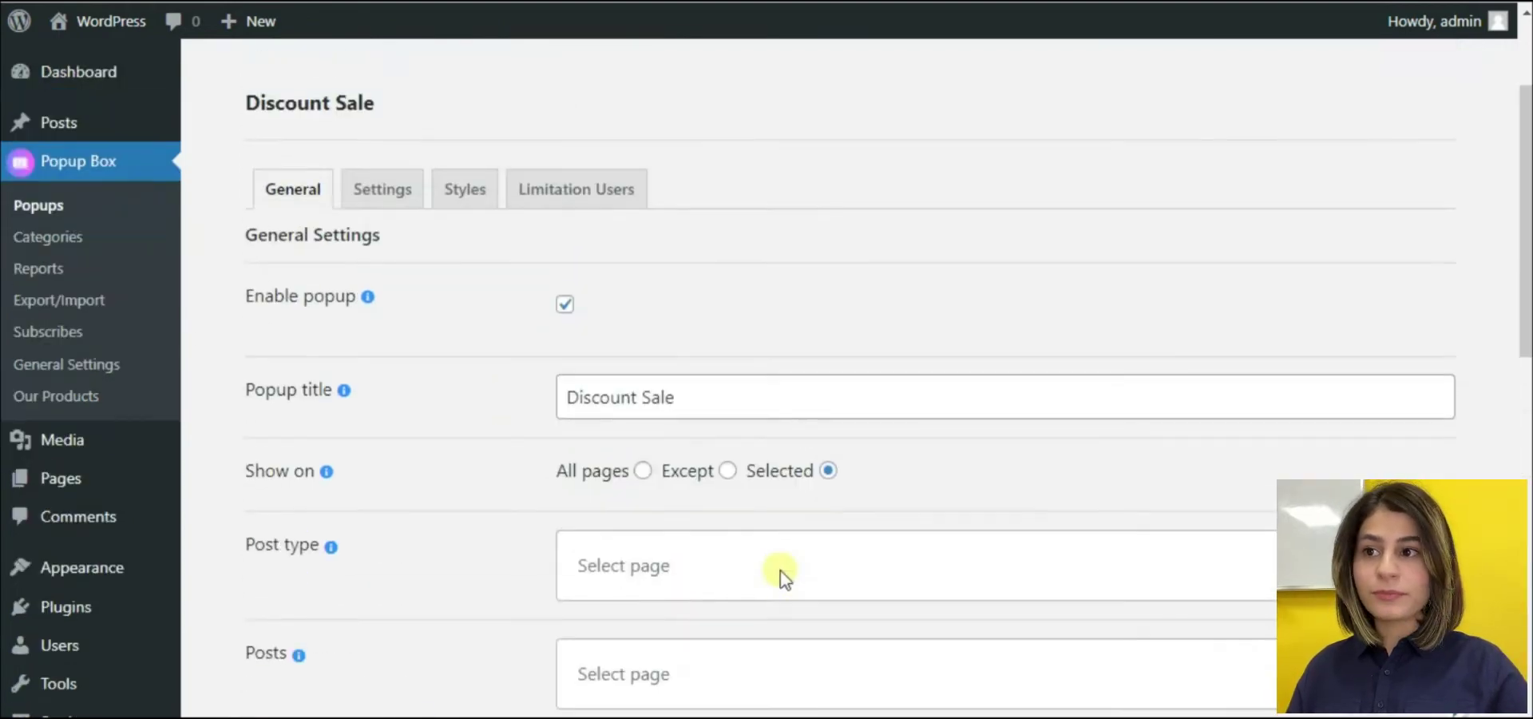
click(415, 372)
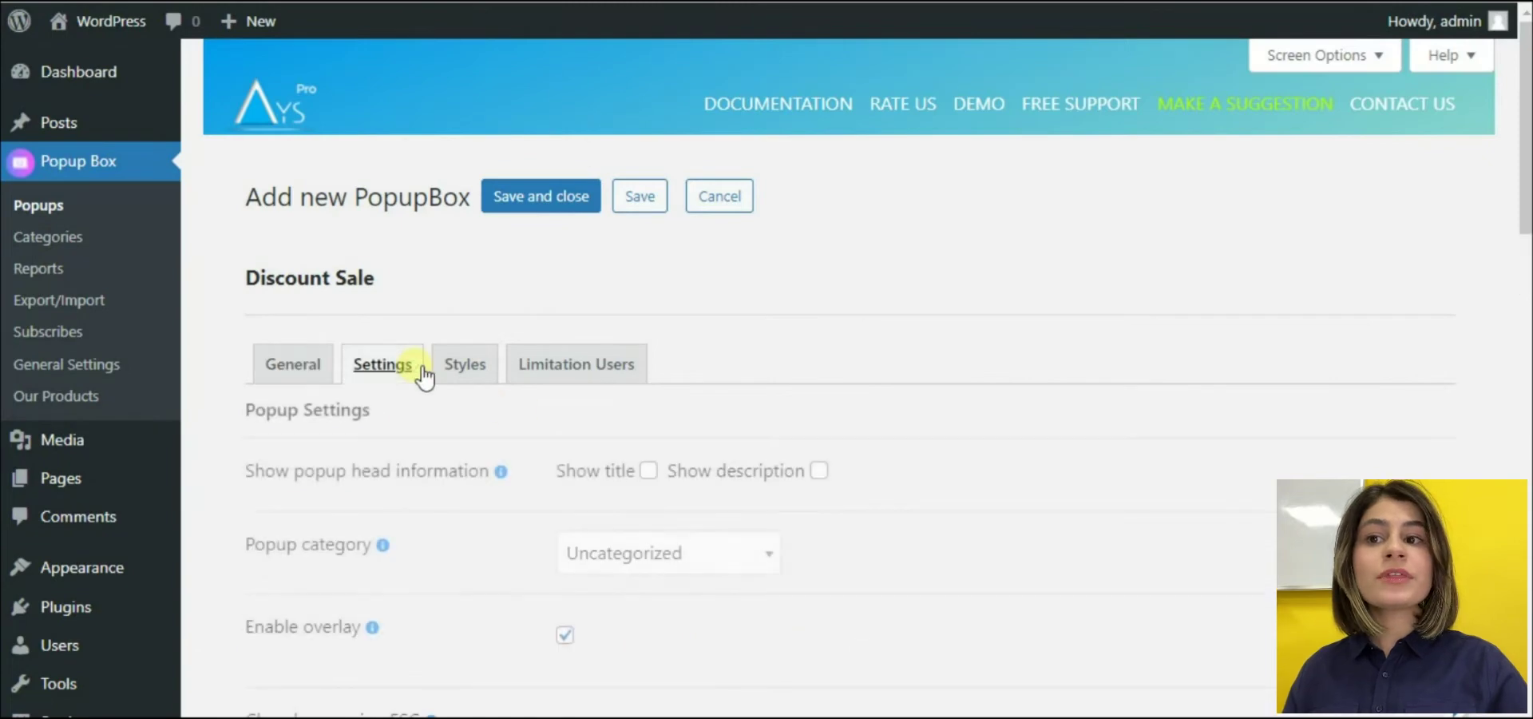
scroll(852, 404, down, 1)
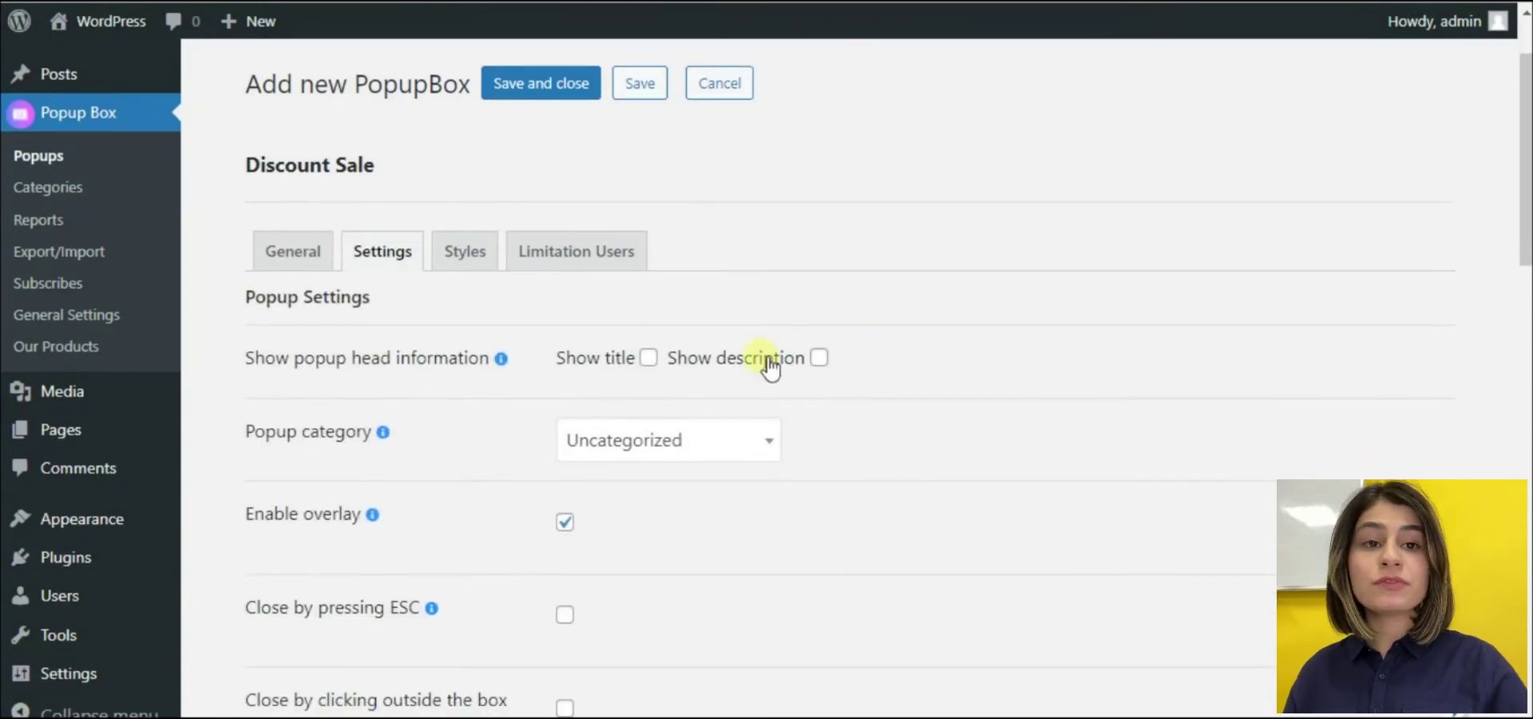
click(647, 361)
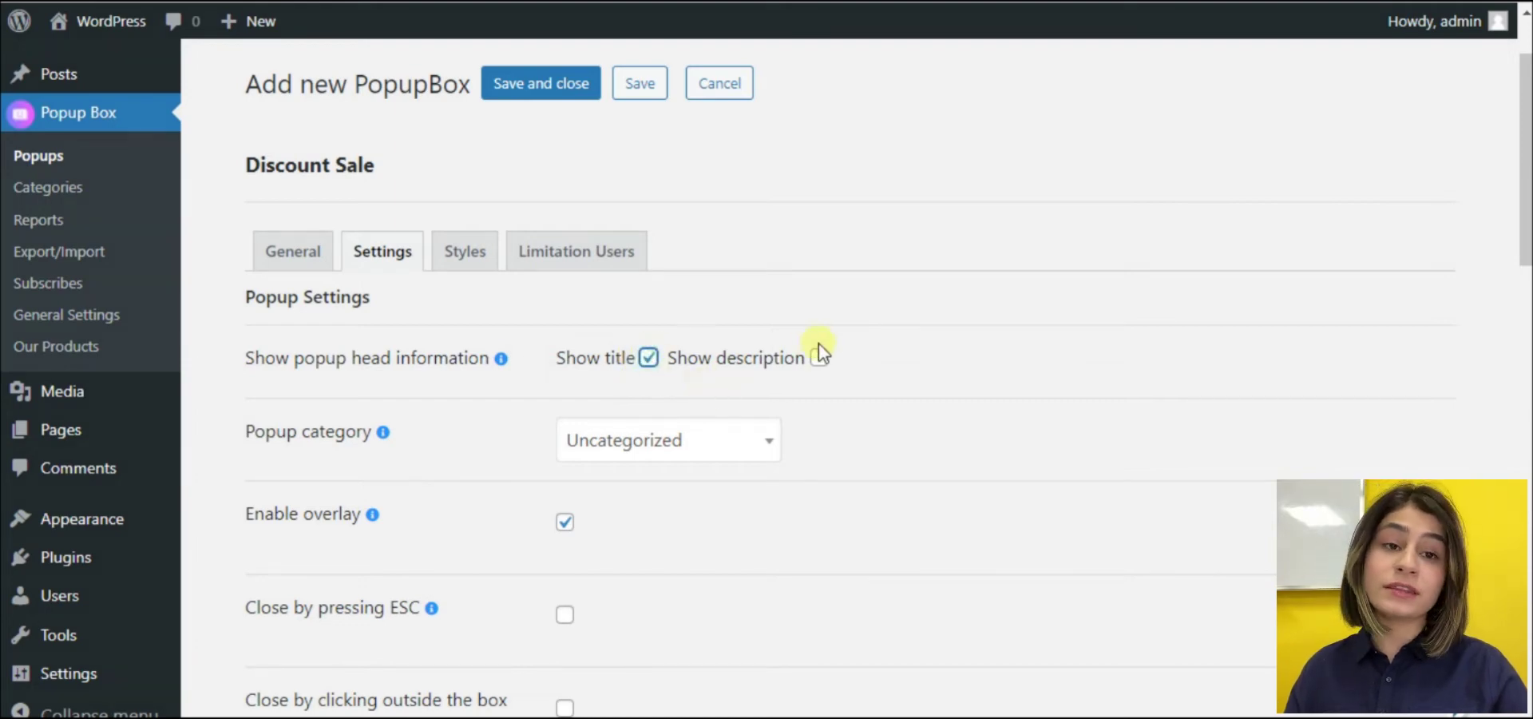
click(820, 355)
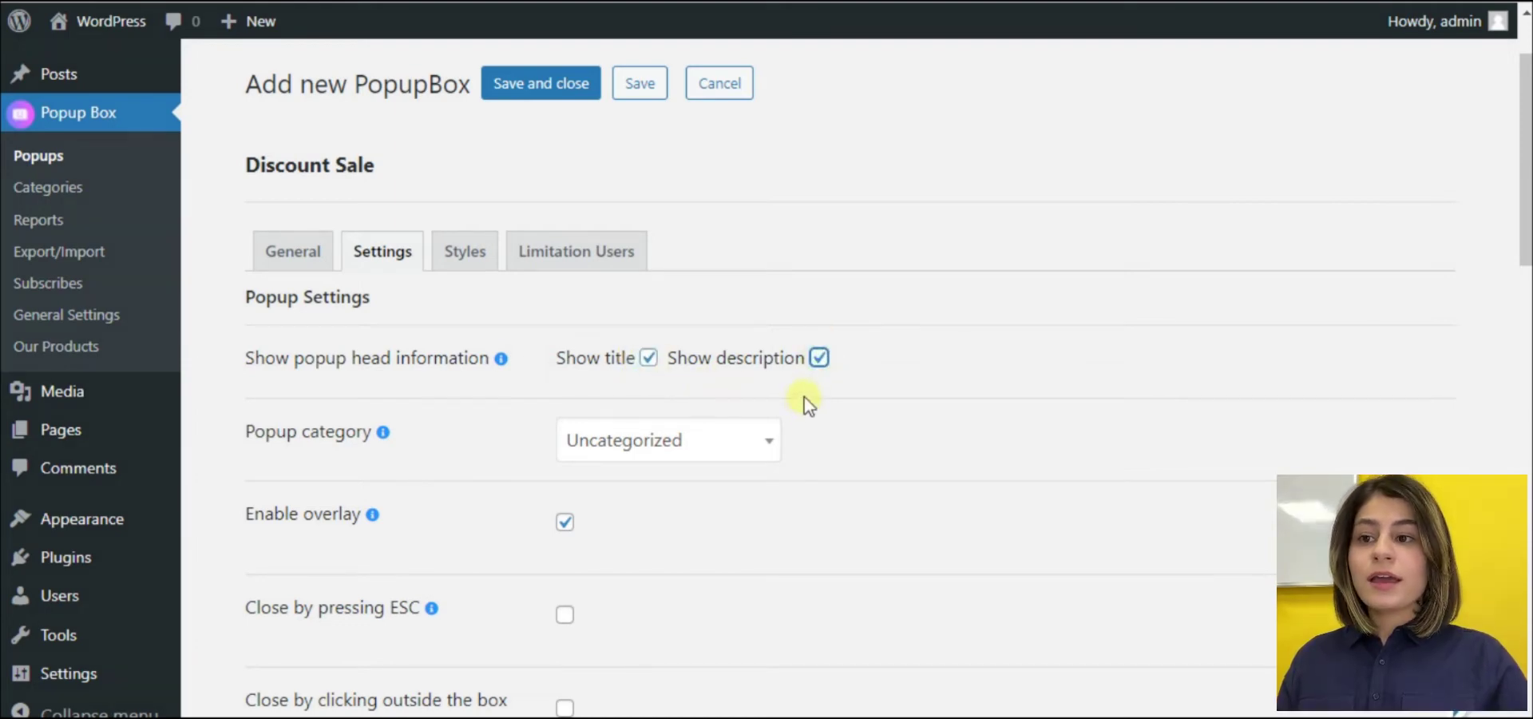
click(819, 361)
click(648, 357)
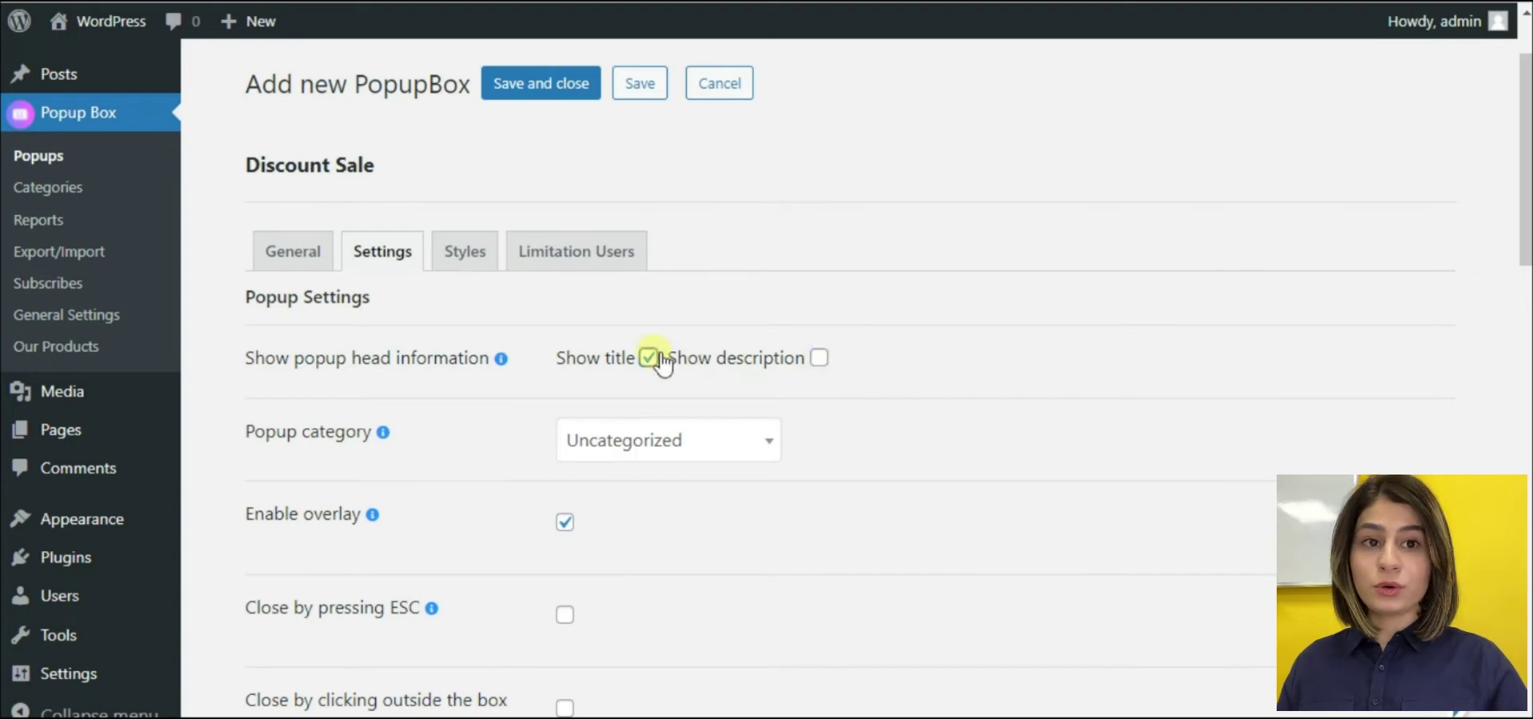
Examine the popup's category, overlay and closing options, including closing by ESC, outside click, scrolling down and classname
mouse_move(501, 361)
scroll(877, 383, down, 3)
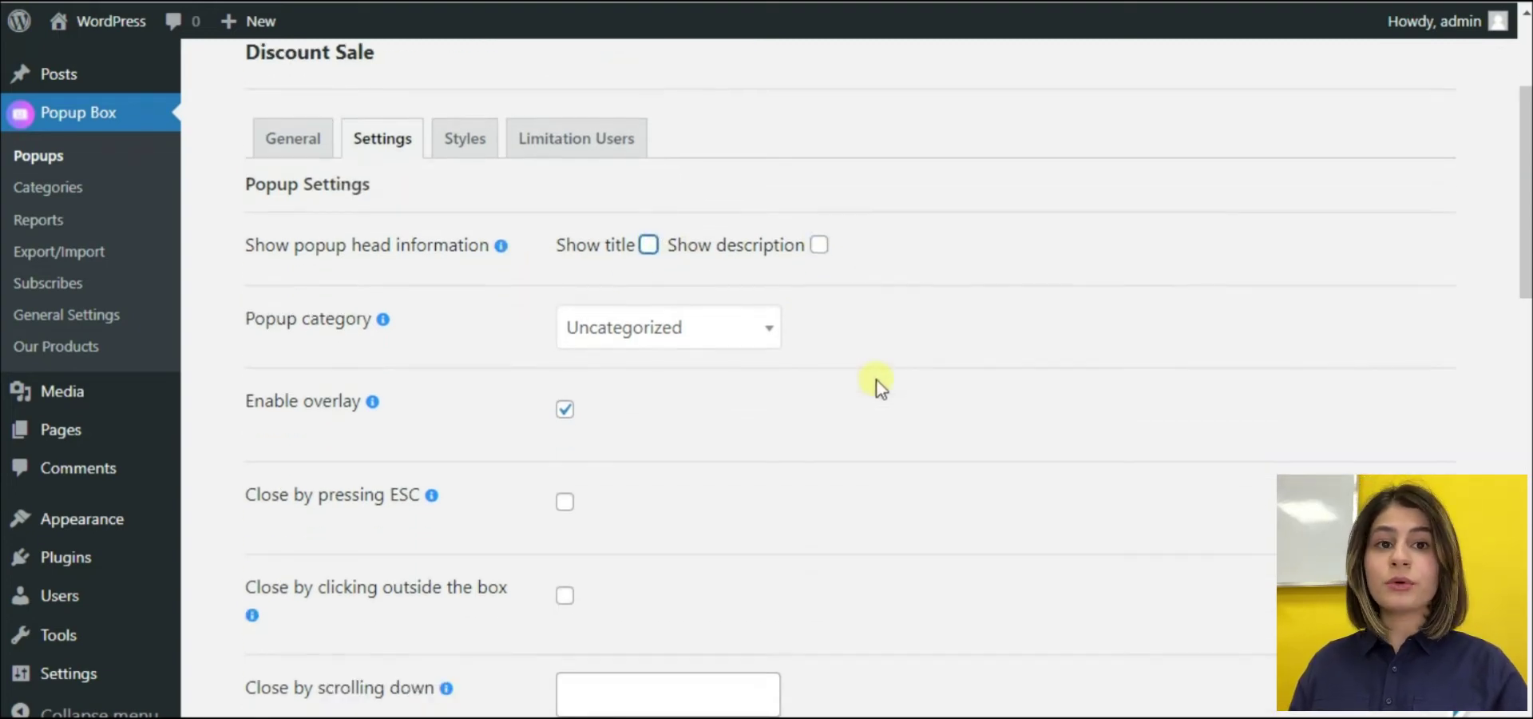
scroll(876, 384, down, 3)
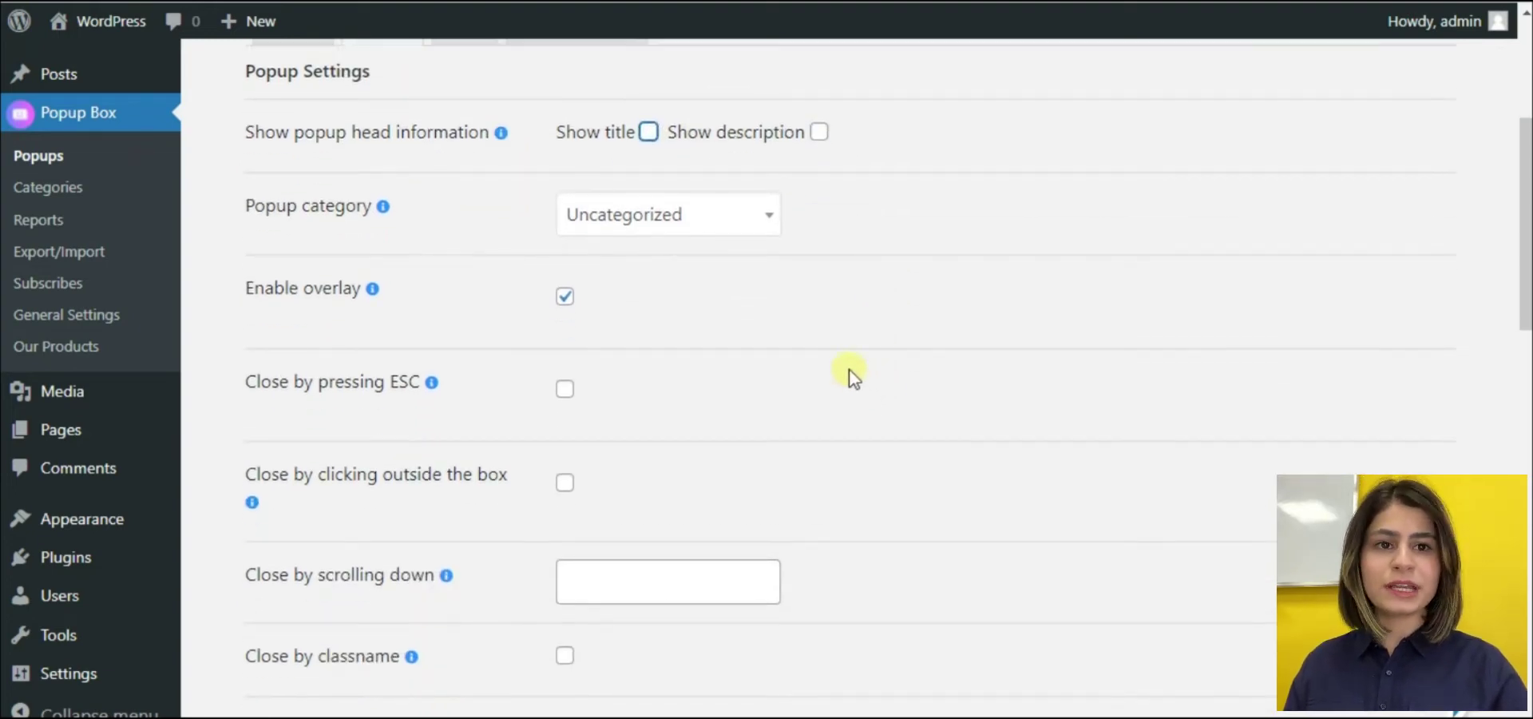
scroll(736, 328, down, 3)
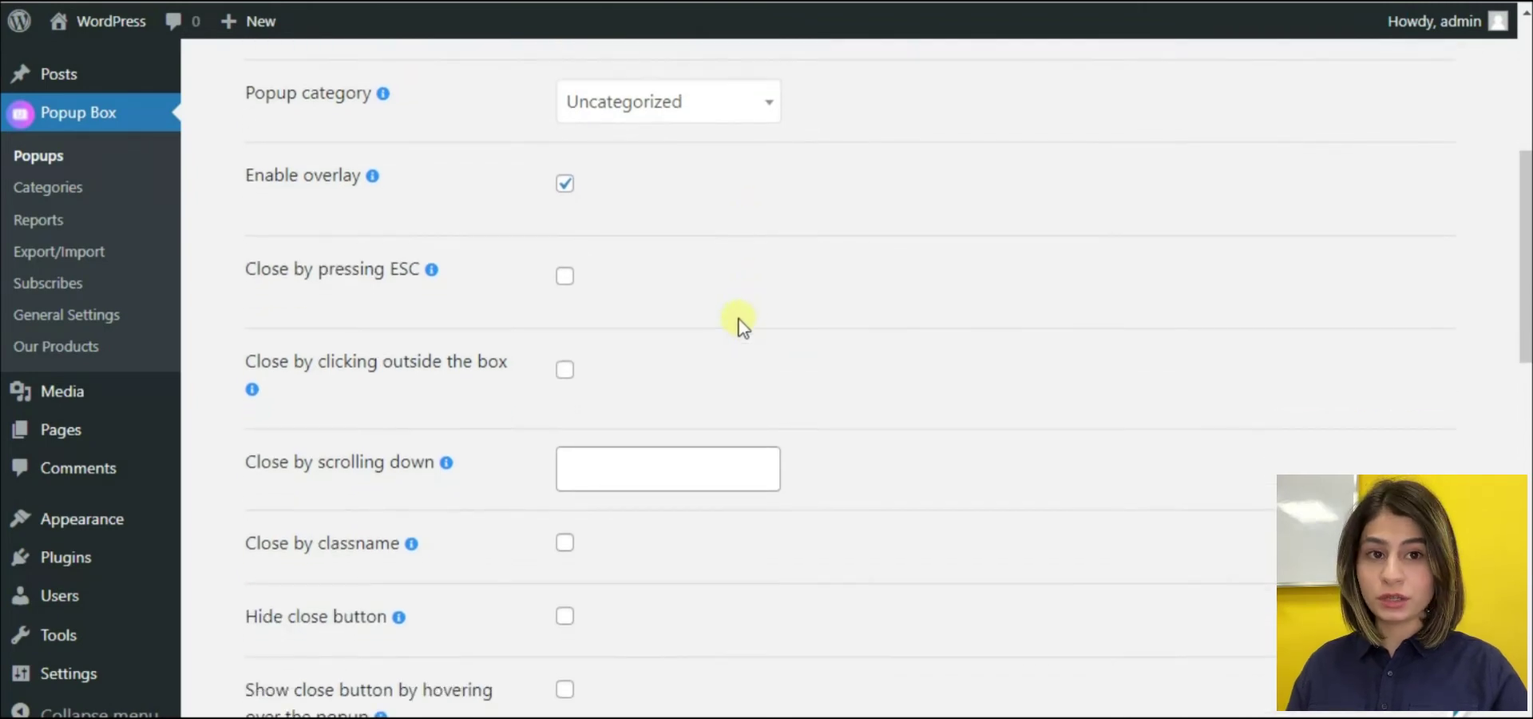
scroll(736, 323, down, 3)
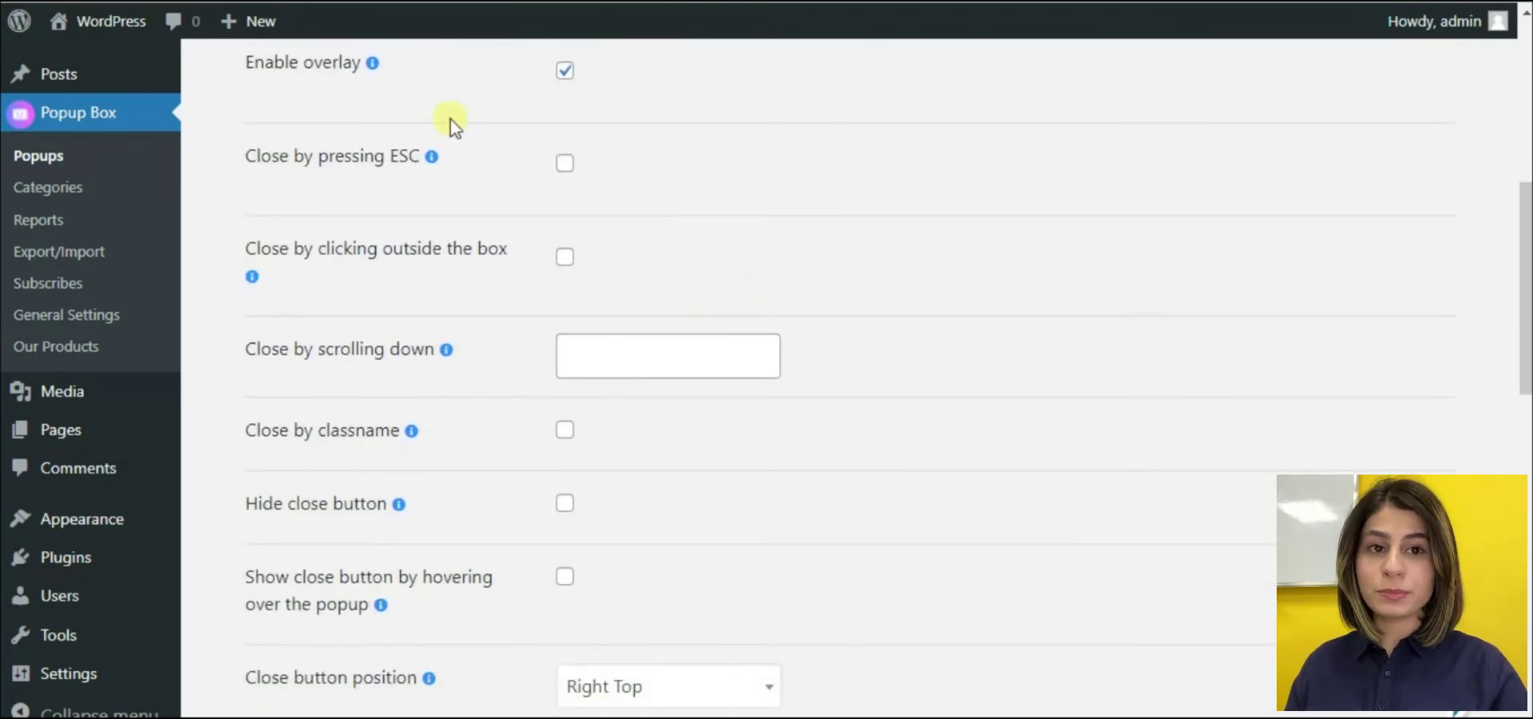
mouse_move(431, 157)
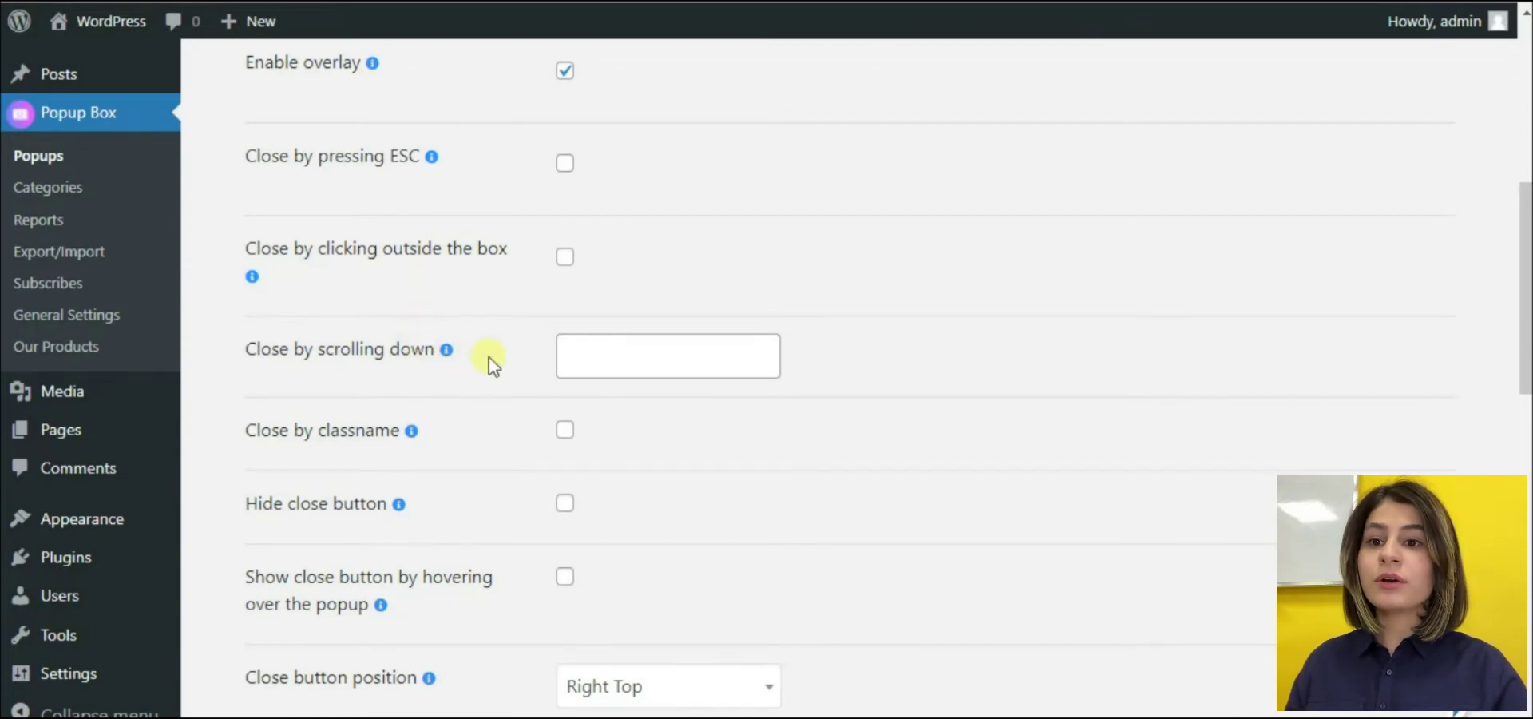
scroll(493, 361, up, 1)
scroll(490, 353, down, 1)
scroll(495, 363, up, 1)
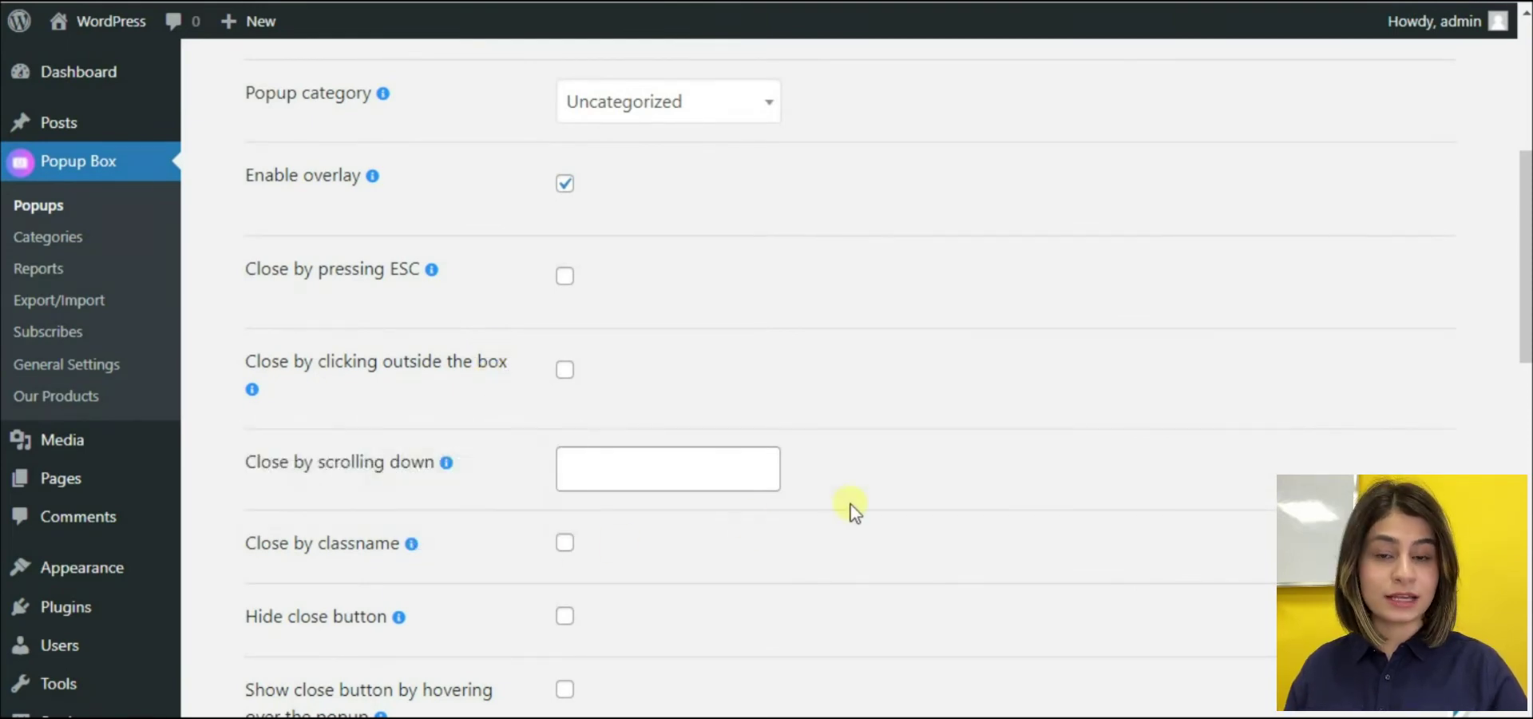
scroll(849, 508, down, 1)
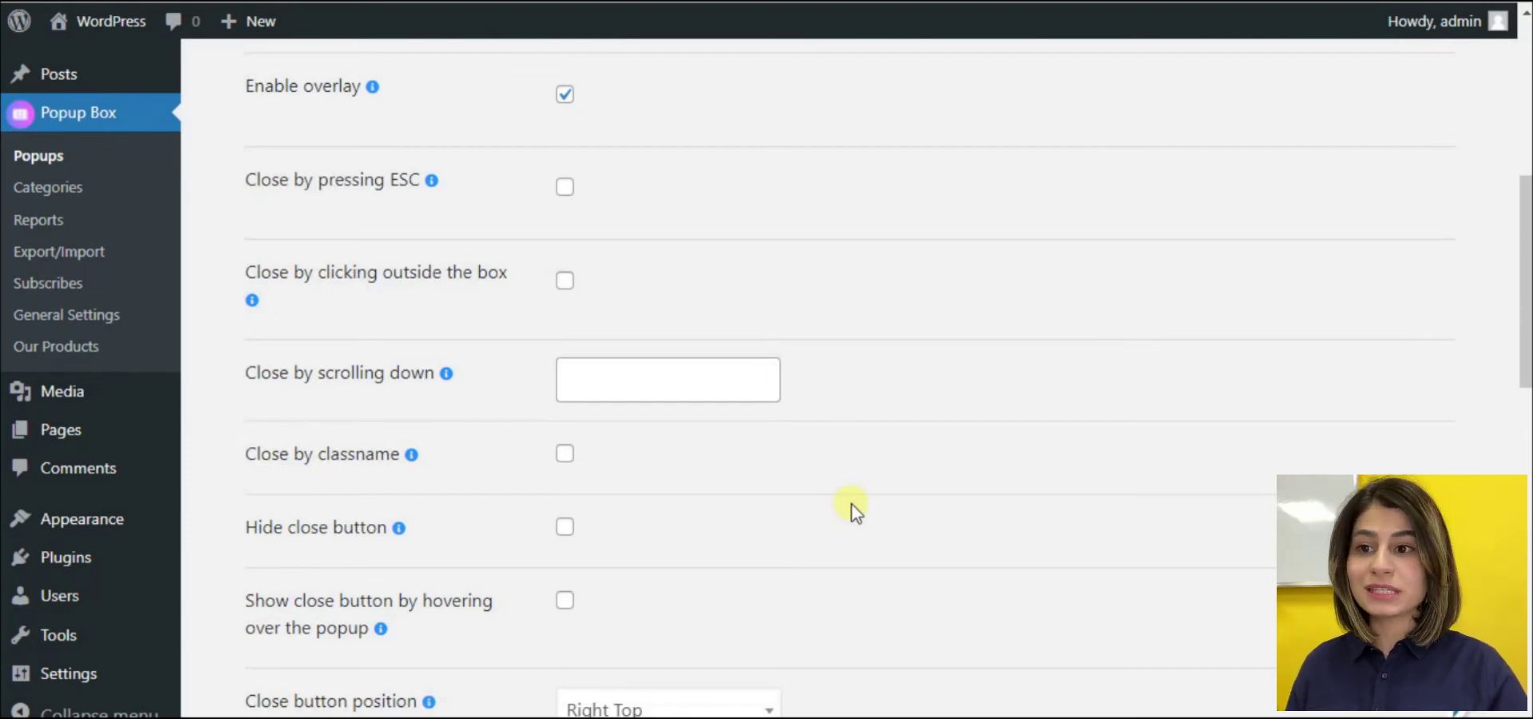
Review the available close button positions without changing the selected one
scroll(855, 511, down, 2)
scroll(855, 511, down, 3)
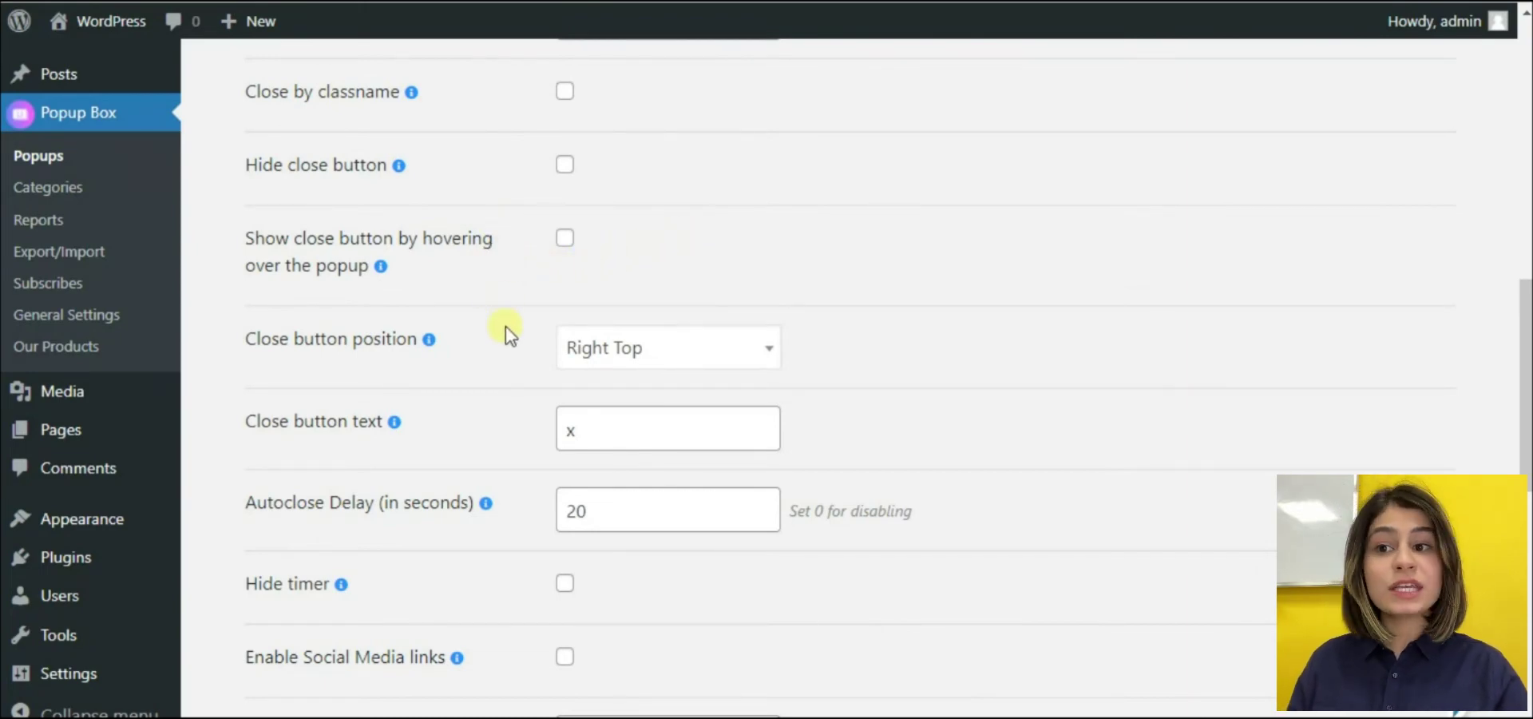
scroll(511, 351, down, 1)
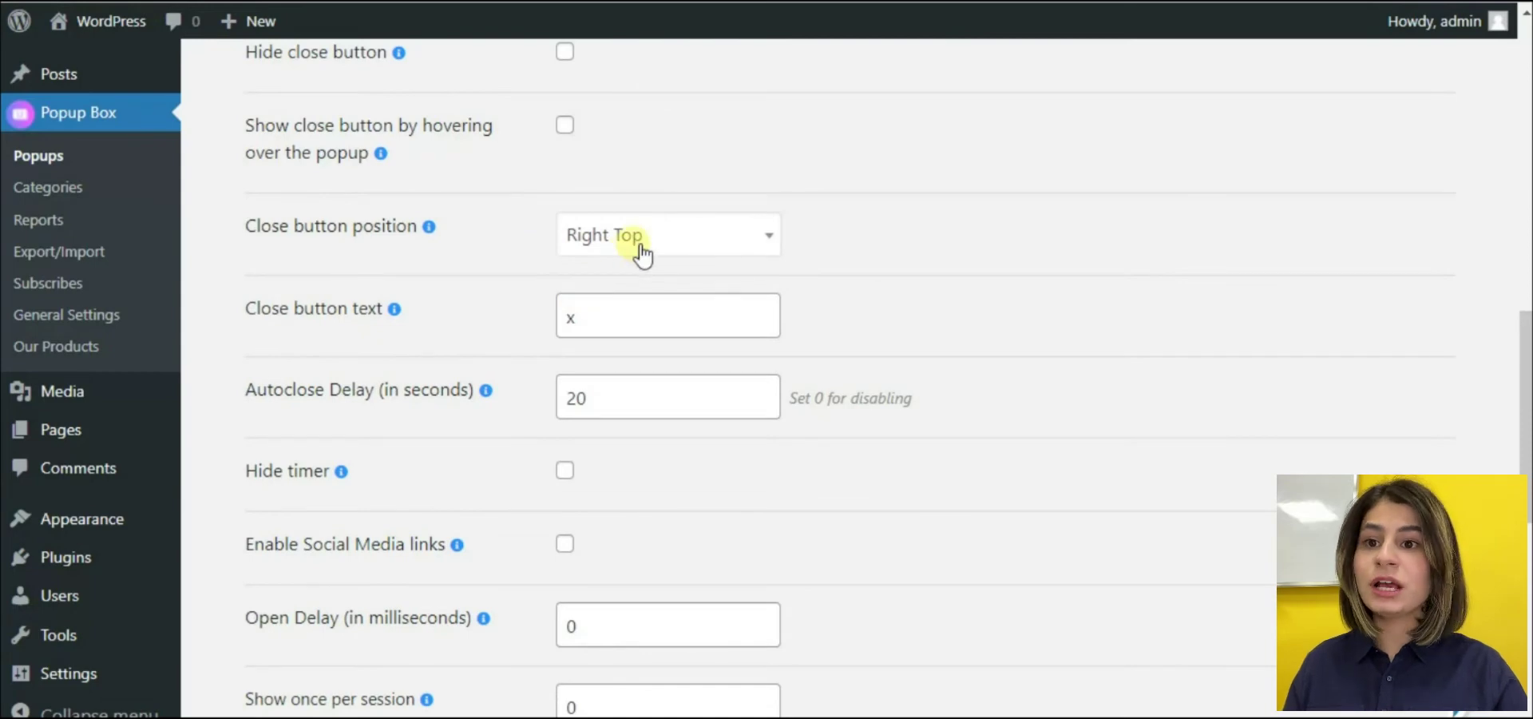
click(639, 249)
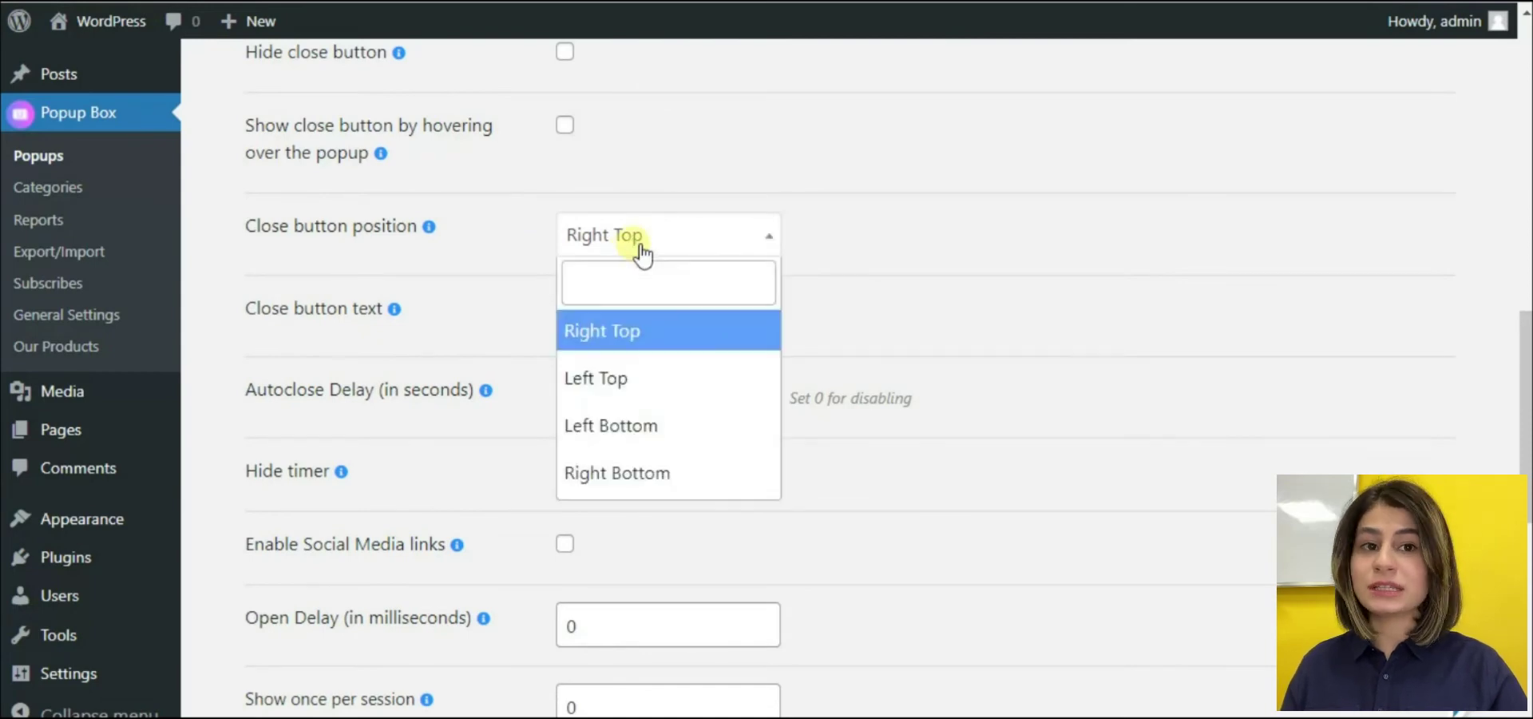
click(798, 238)
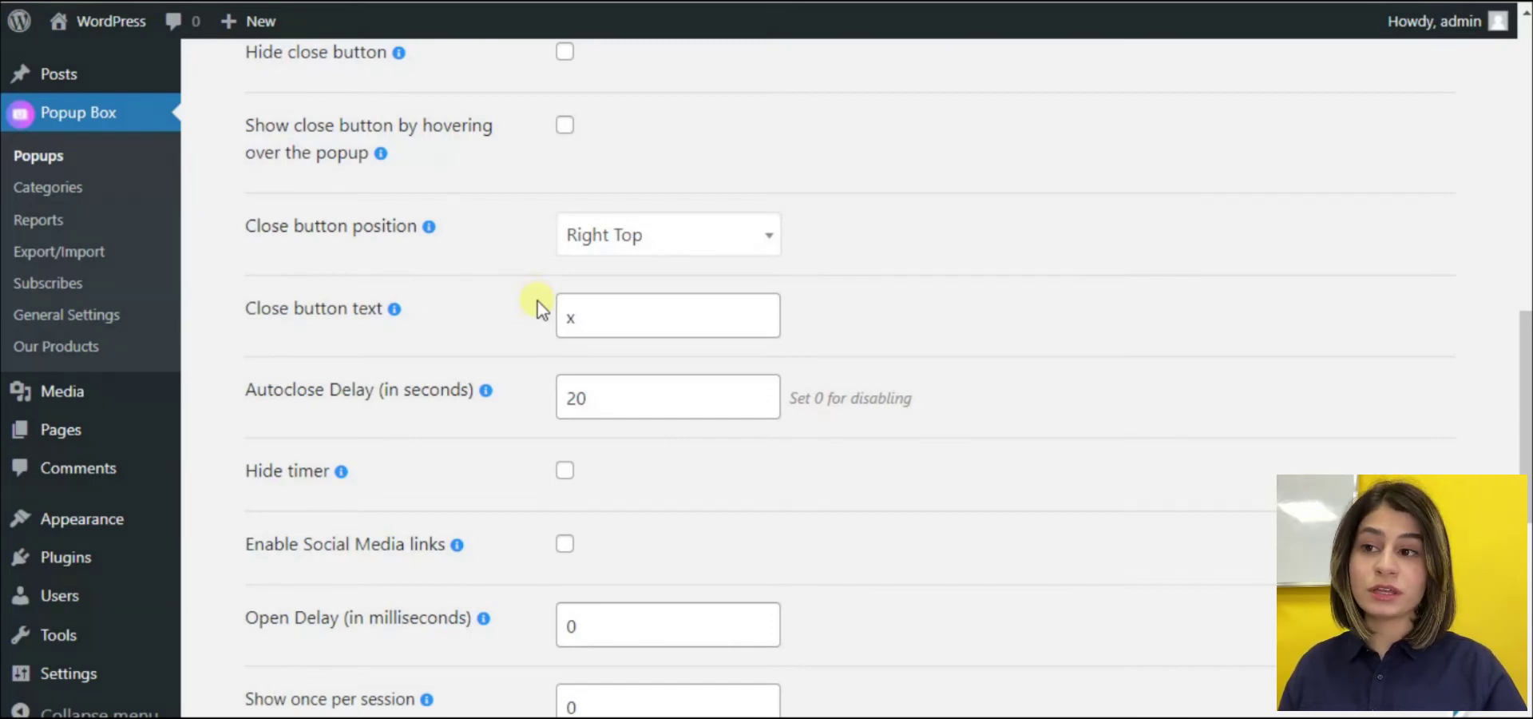
Examine the popup's autoclose, timer, open delay, session, sound and scheduling settings
scroll(539, 307, down, 3)
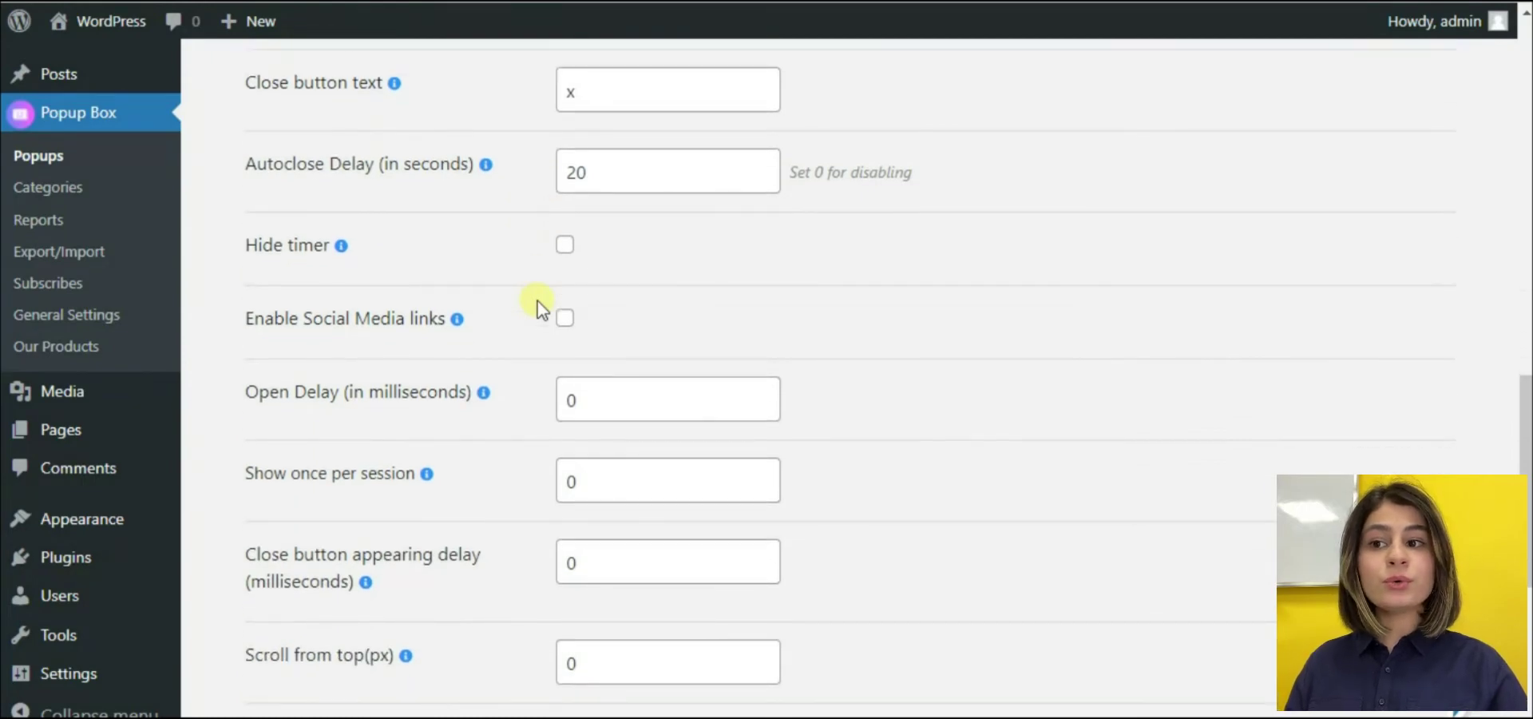
scroll(539, 307, down, 3)
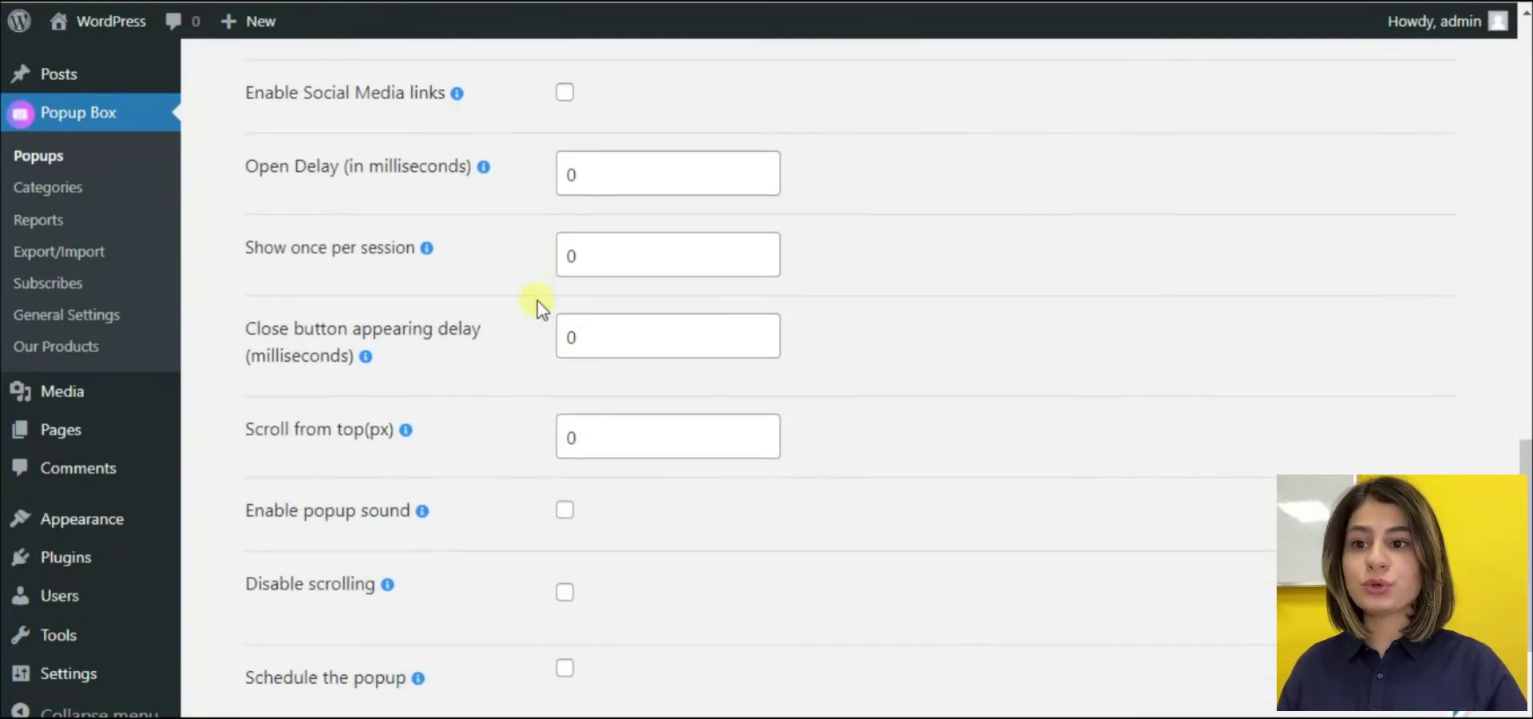
mouse_move(485, 172)
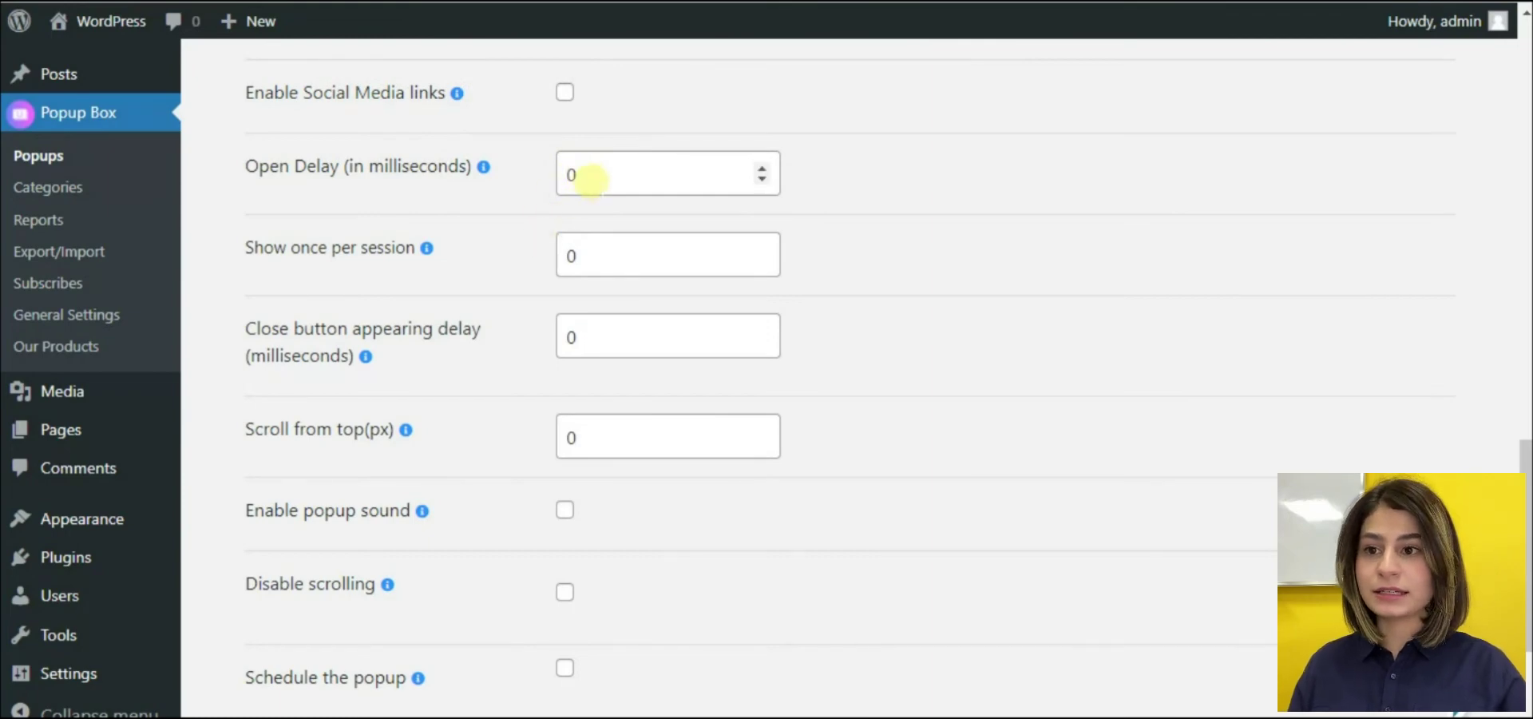
click(591, 177)
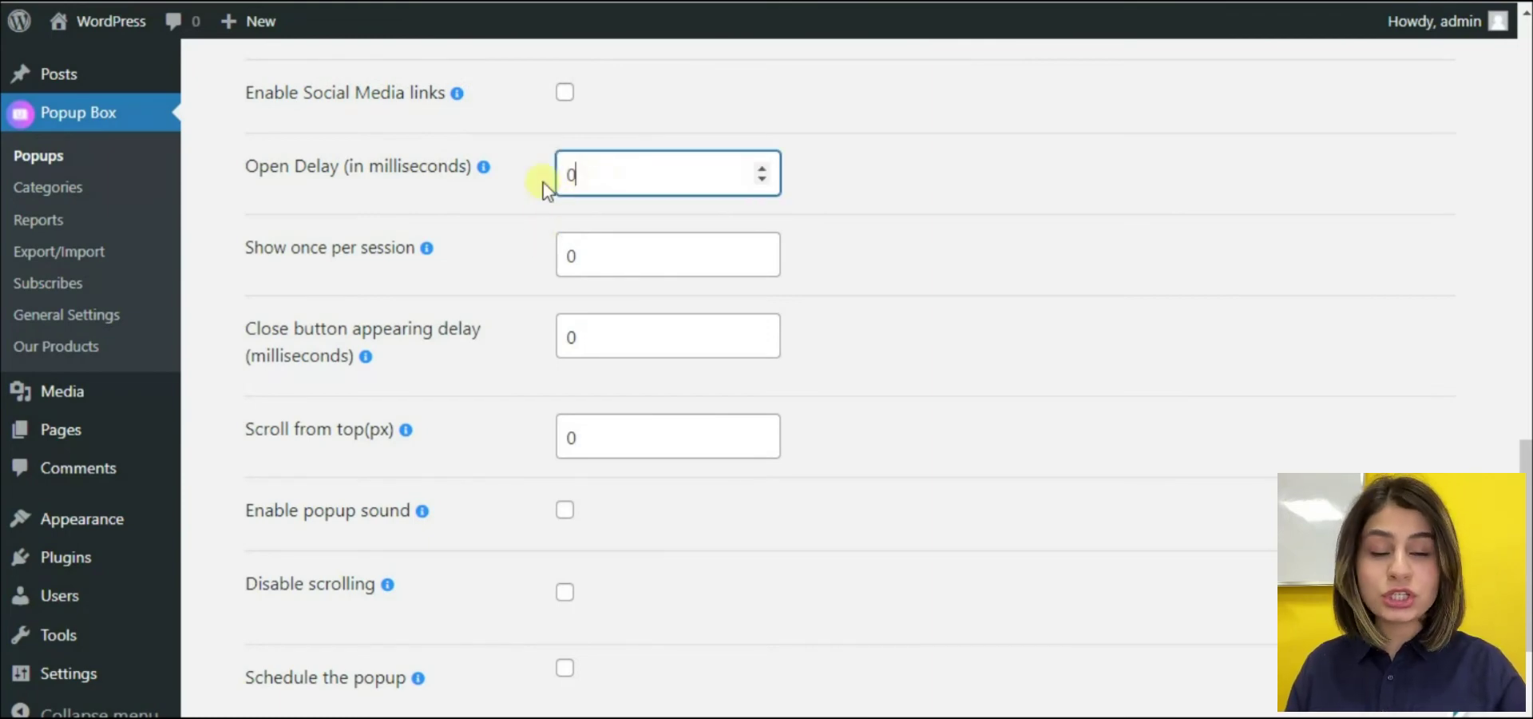
scroll(479, 240, down, 3)
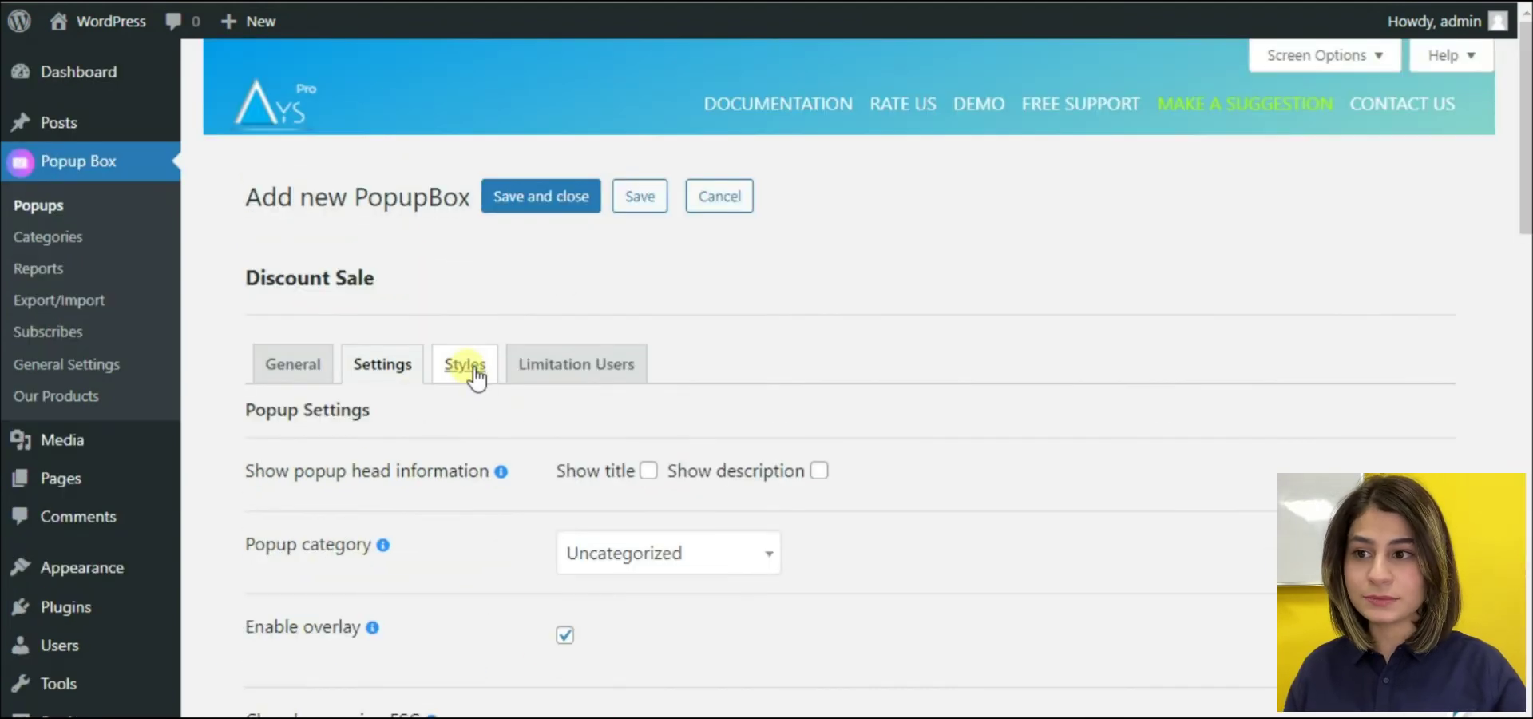
Examine the popup's style options, from themes and background image to dimensions, animation speed and custom CSS
click(471, 367)
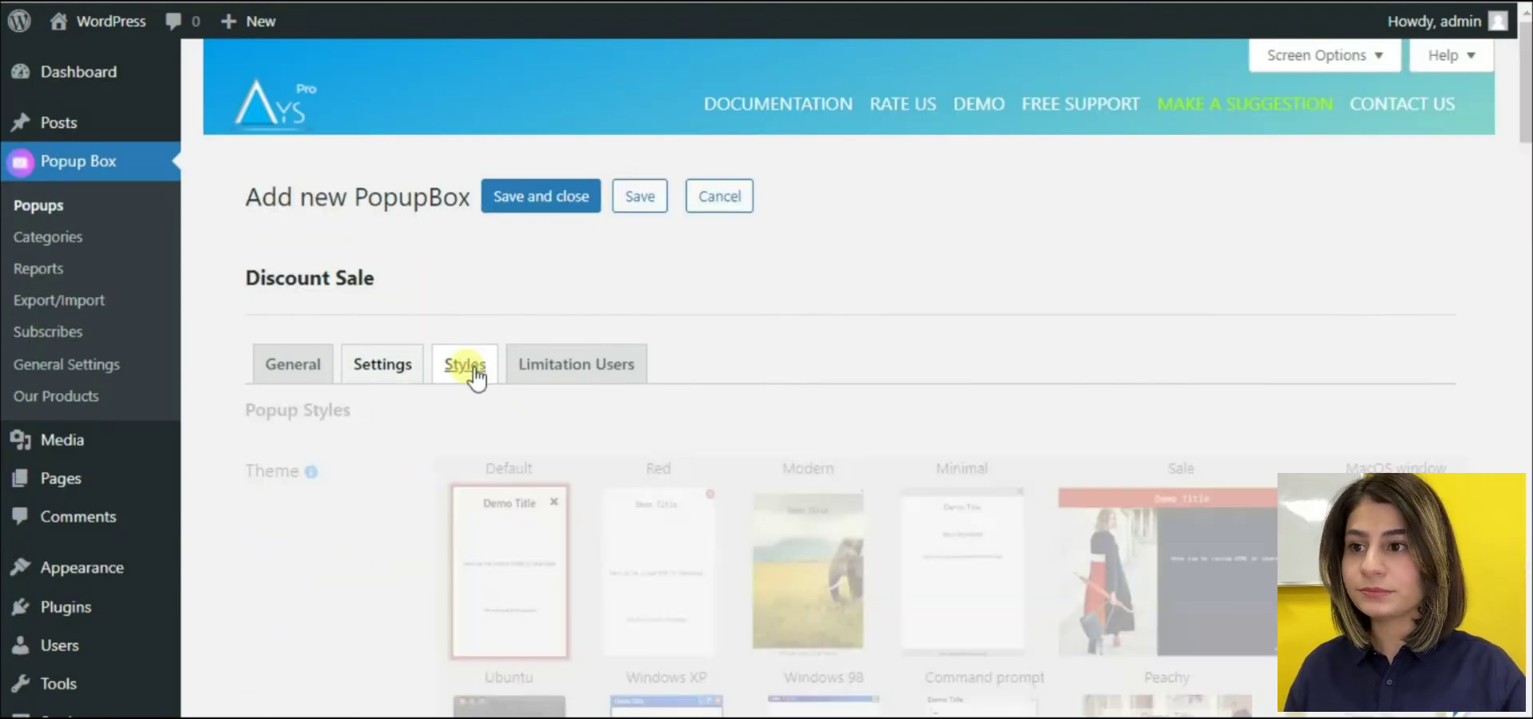
scroll(751, 386, down, 3)
scroll(741, 408, down, 2)
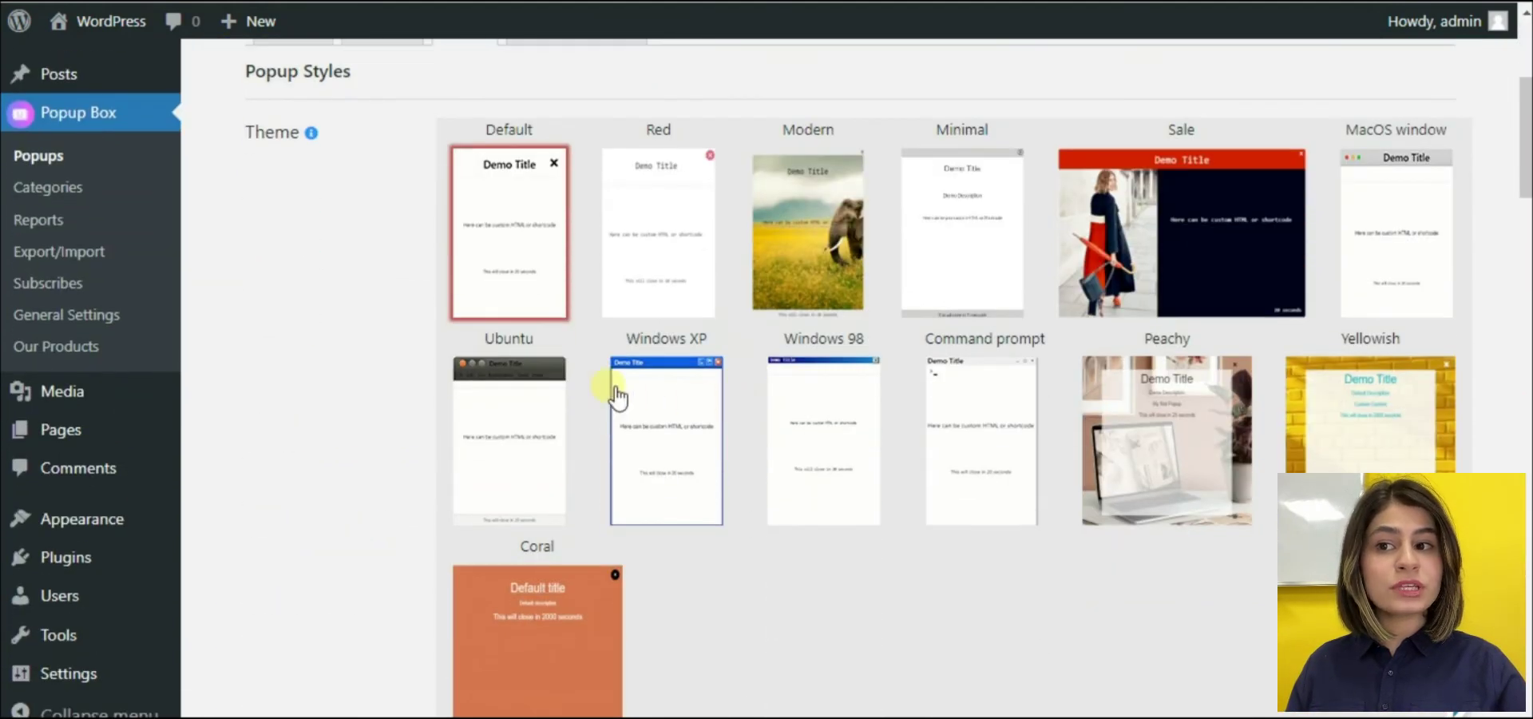
scroll(609, 530, down, 4)
scroll(725, 476, down, 2)
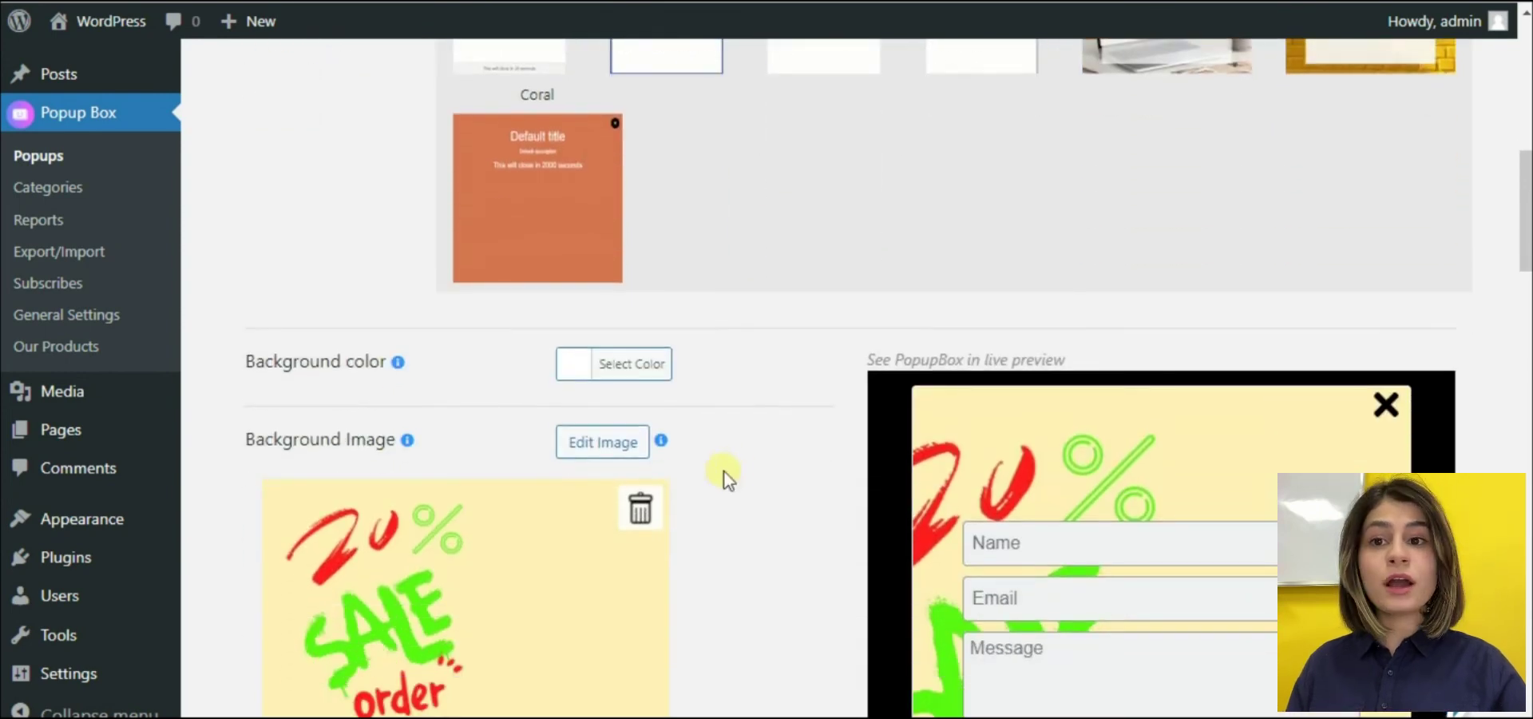
scroll(735, 476, down, 2)
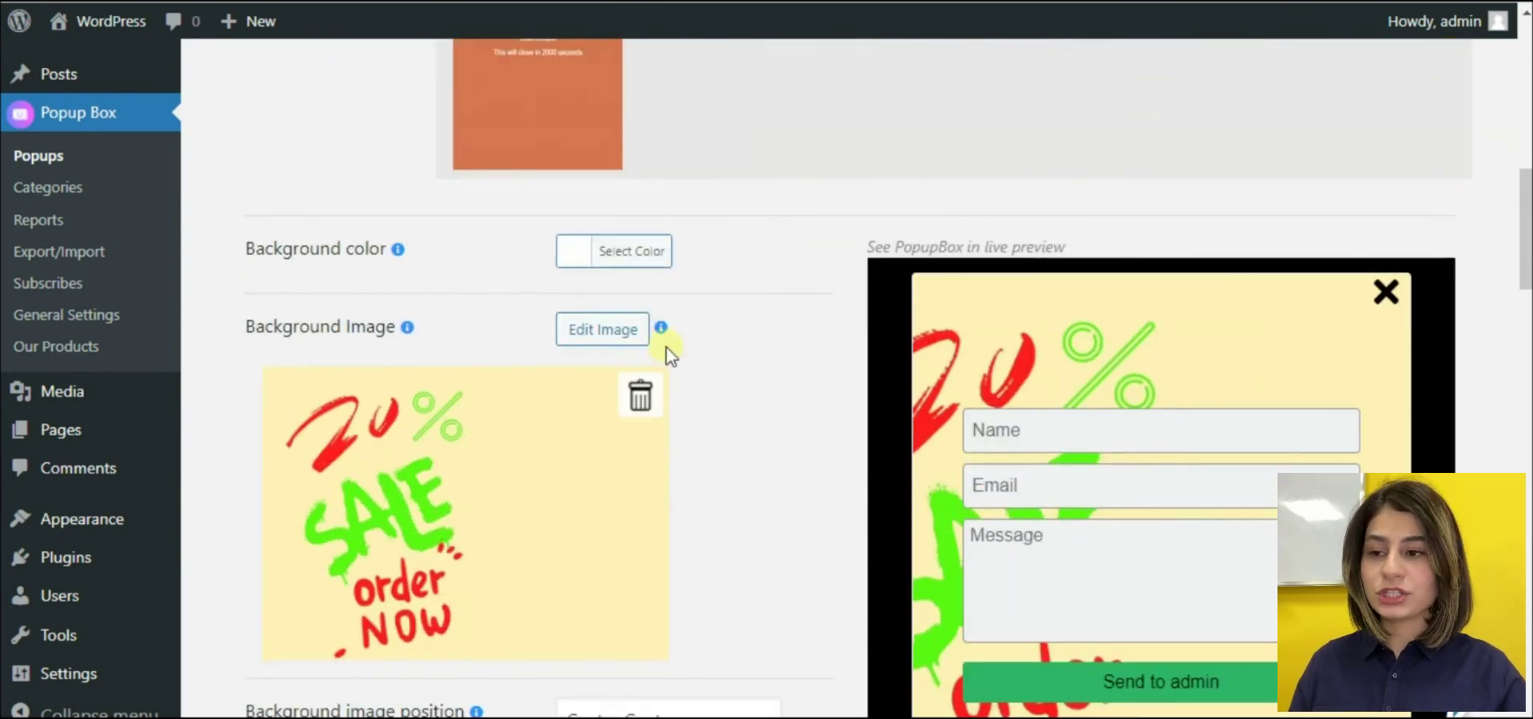
scroll(815, 388, down, 6)
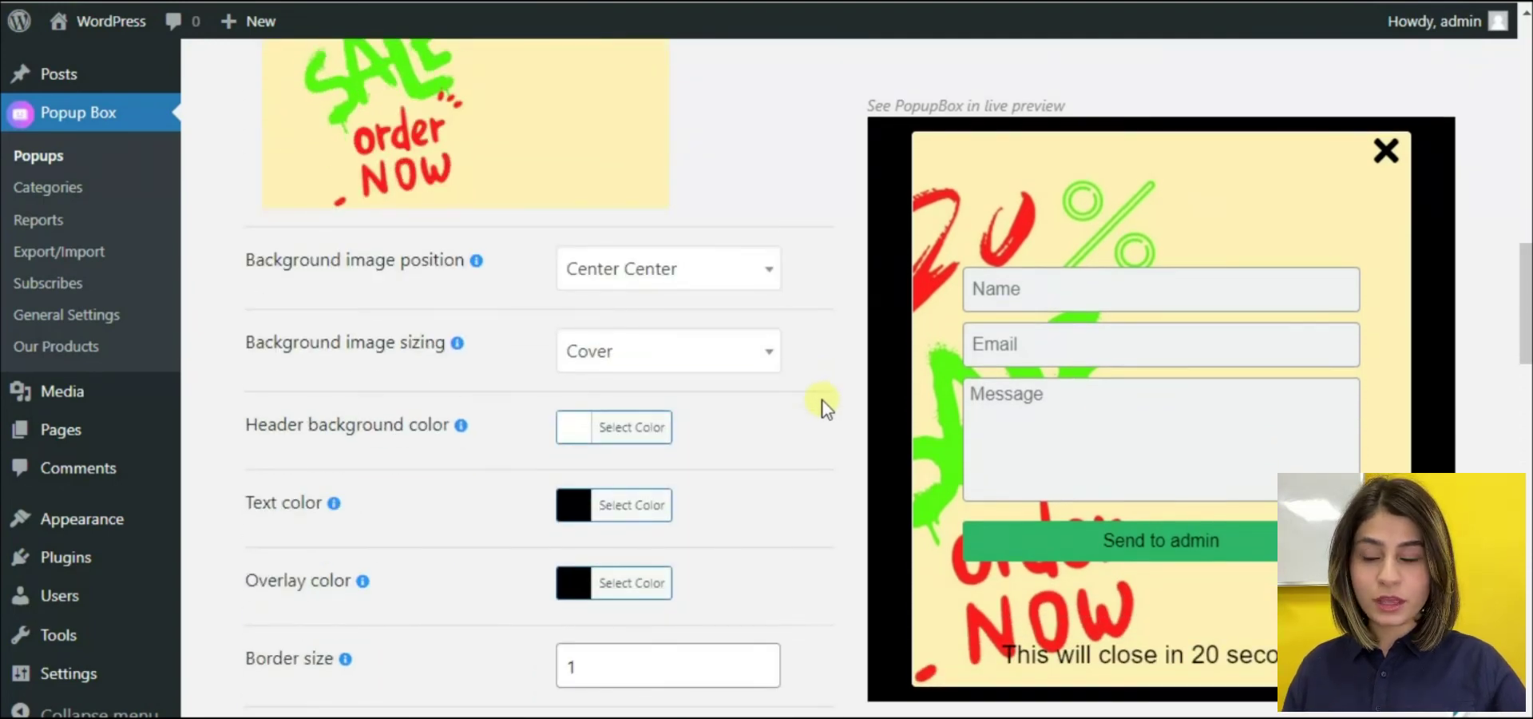
scroll(822, 390, down, 5)
scroll(826, 399, down, 9)
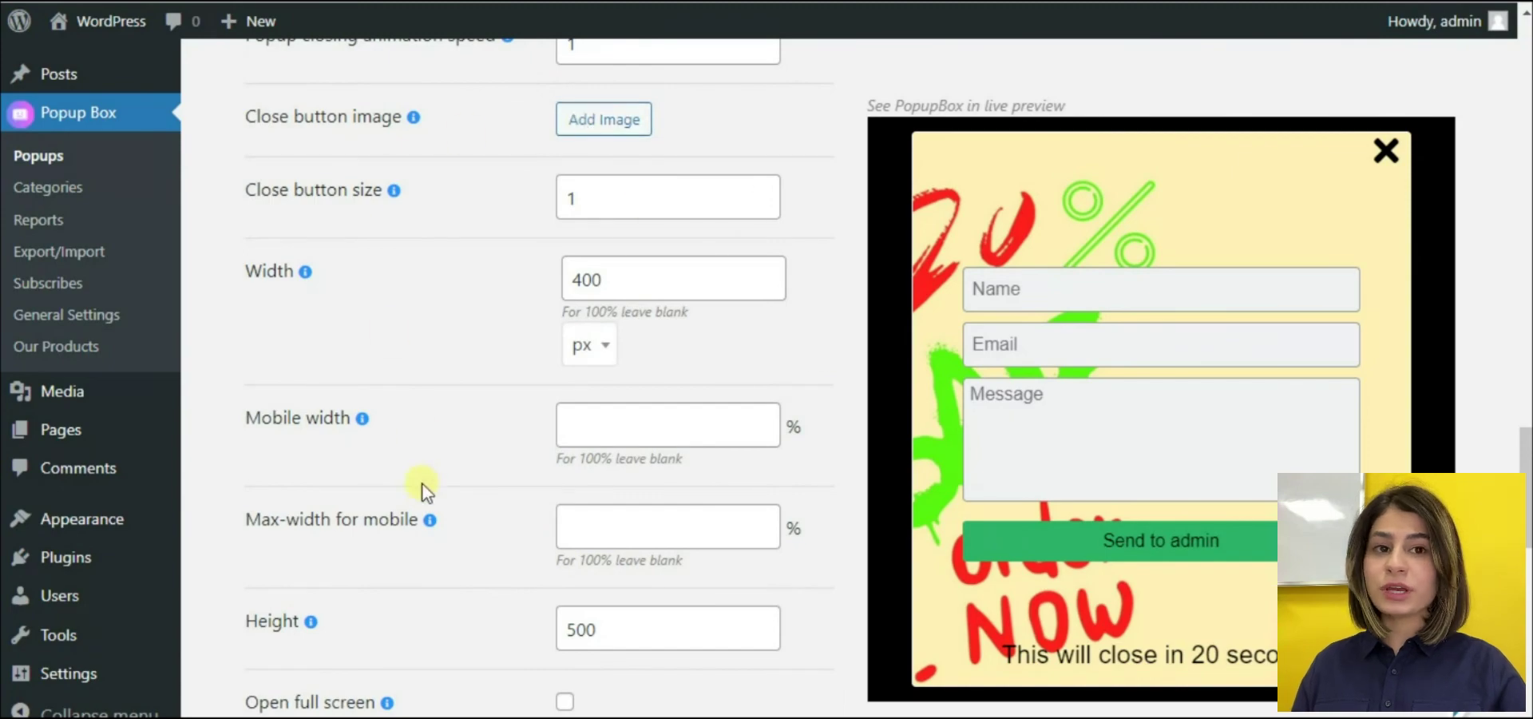
scroll(432, 491, down, 5)
scroll(451, 503, down, 12)
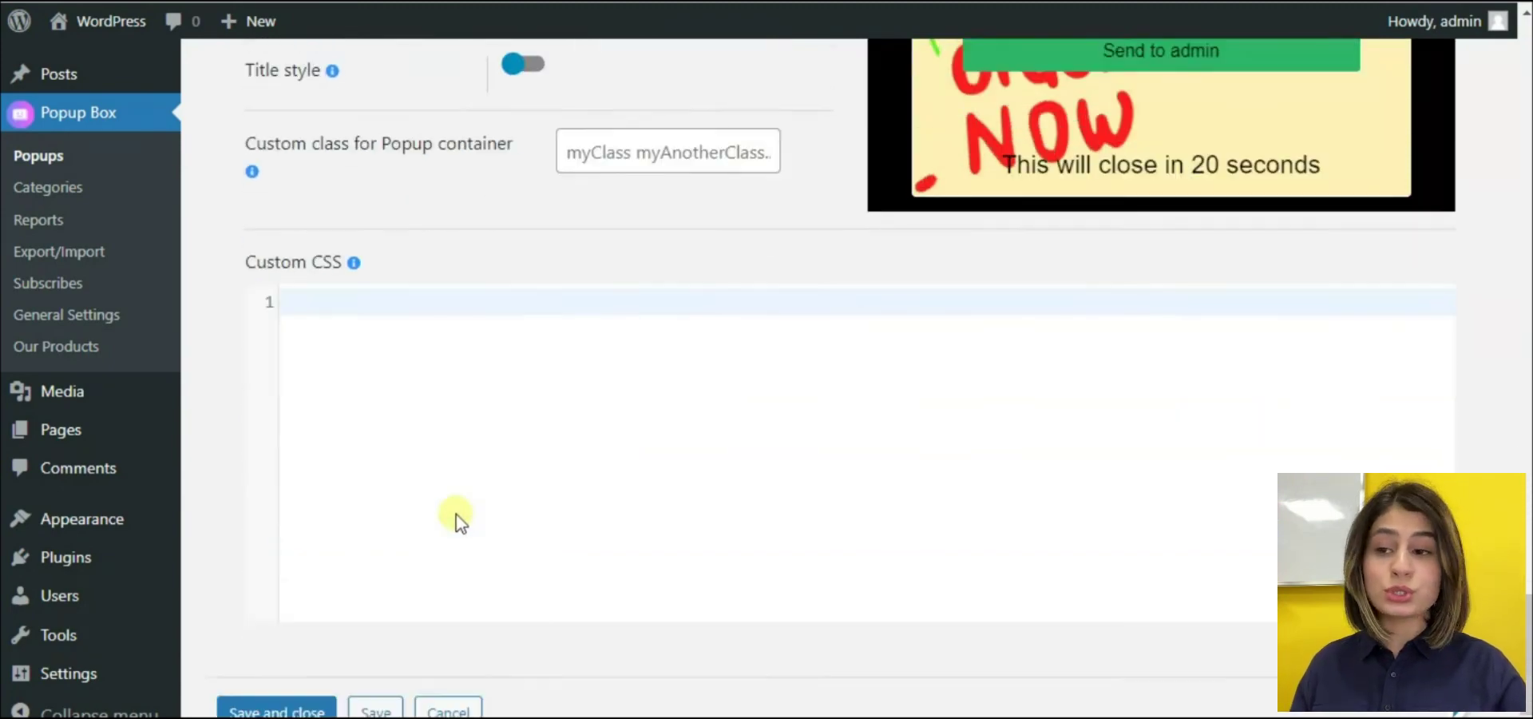
scroll(527, 507, up, 17)
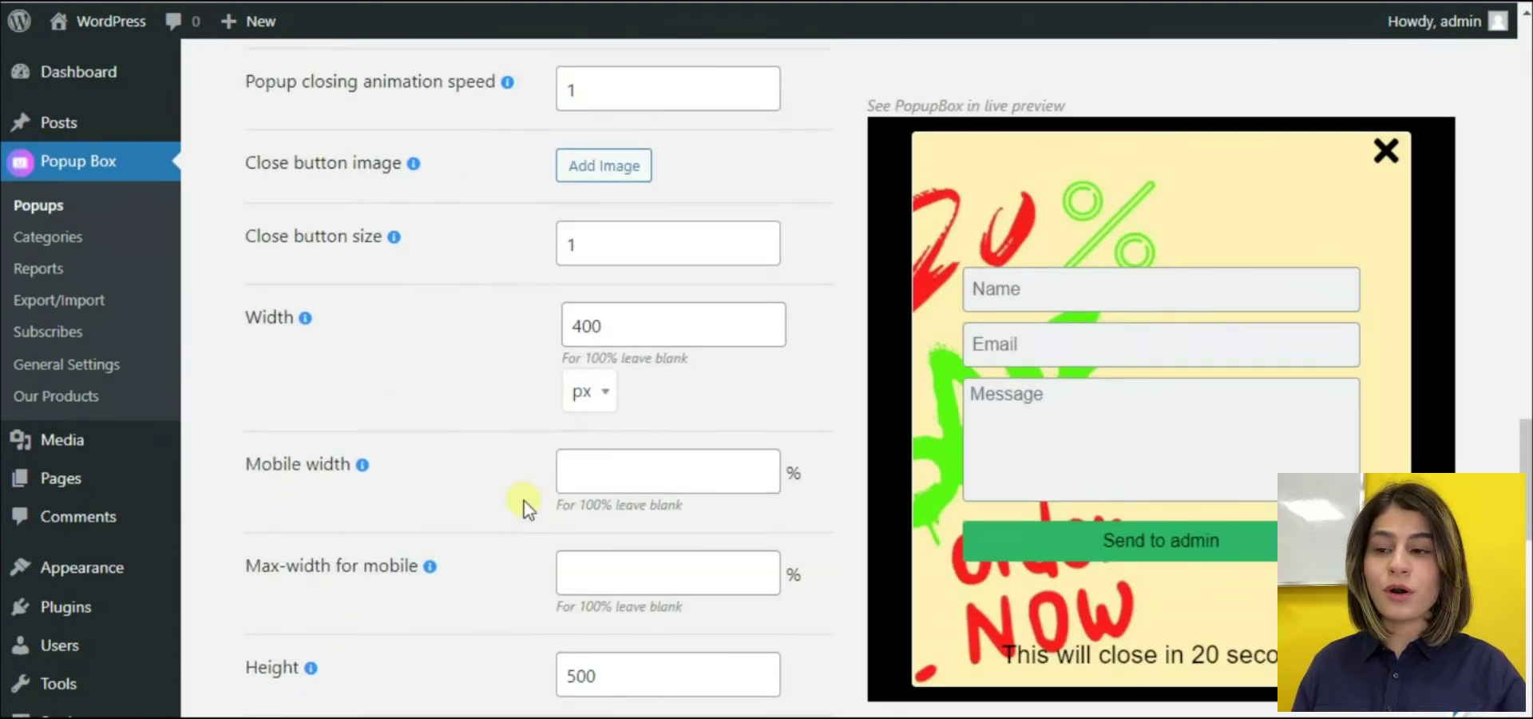
scroll(527, 508, up, 15)
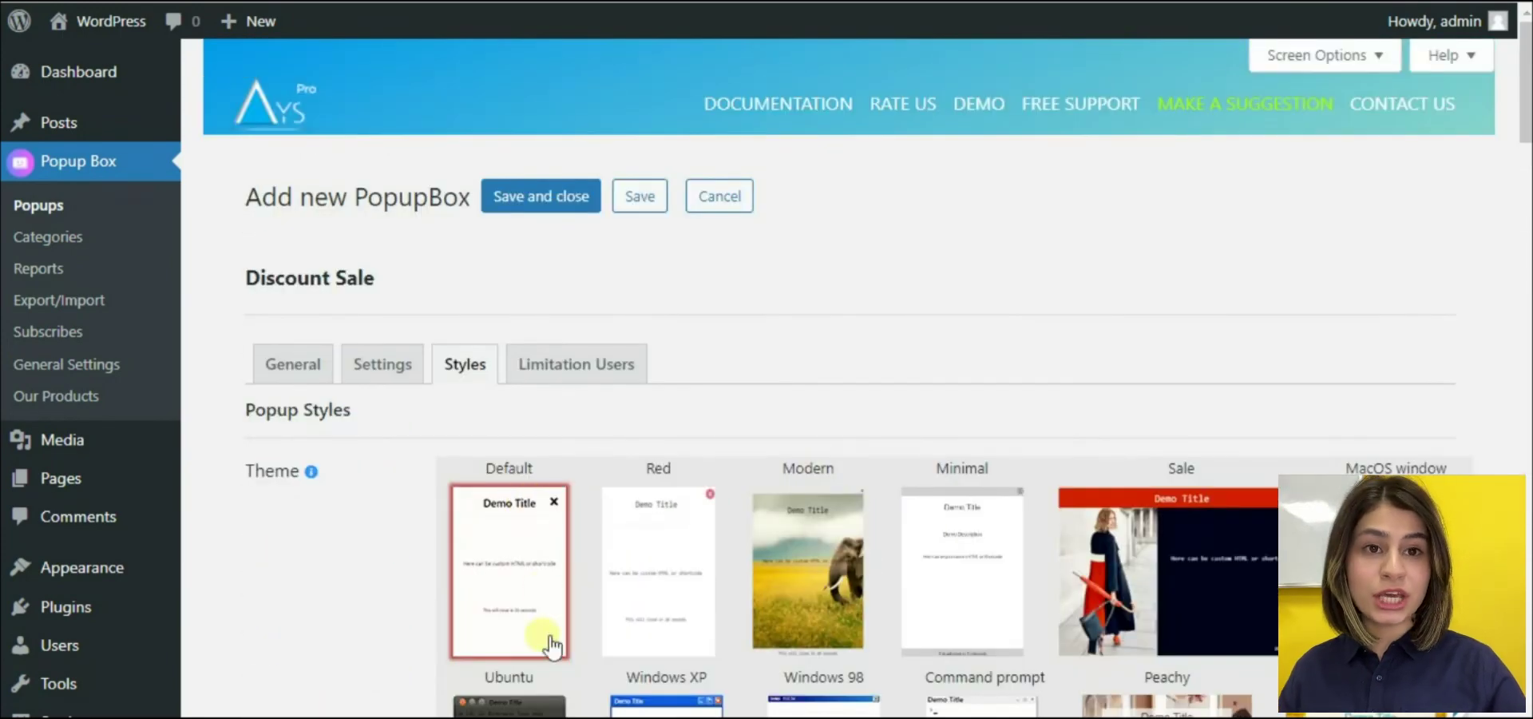
Disable the popup for logged-in users in the user limitation settings
click(624, 374)
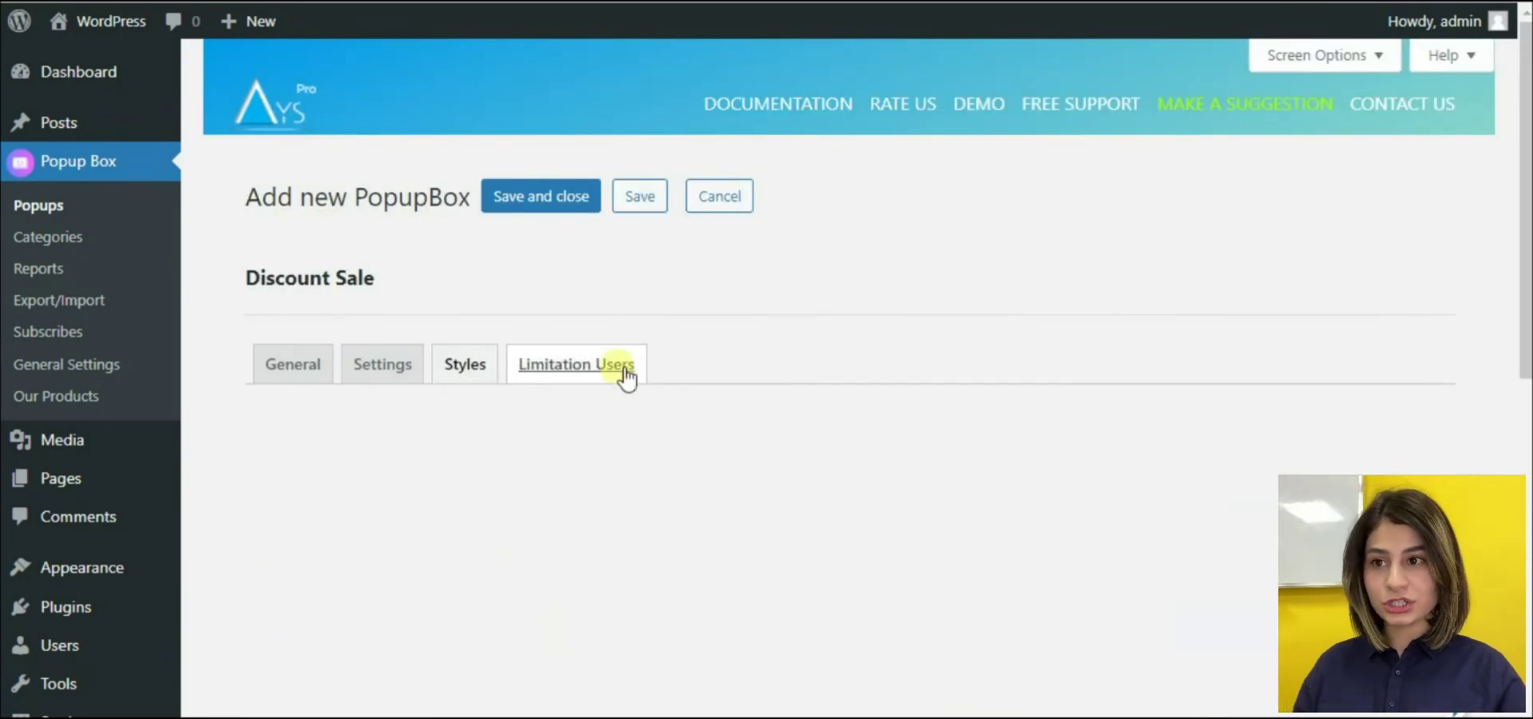
scroll(767, 352, down, 2)
scroll(769, 350, down, 3)
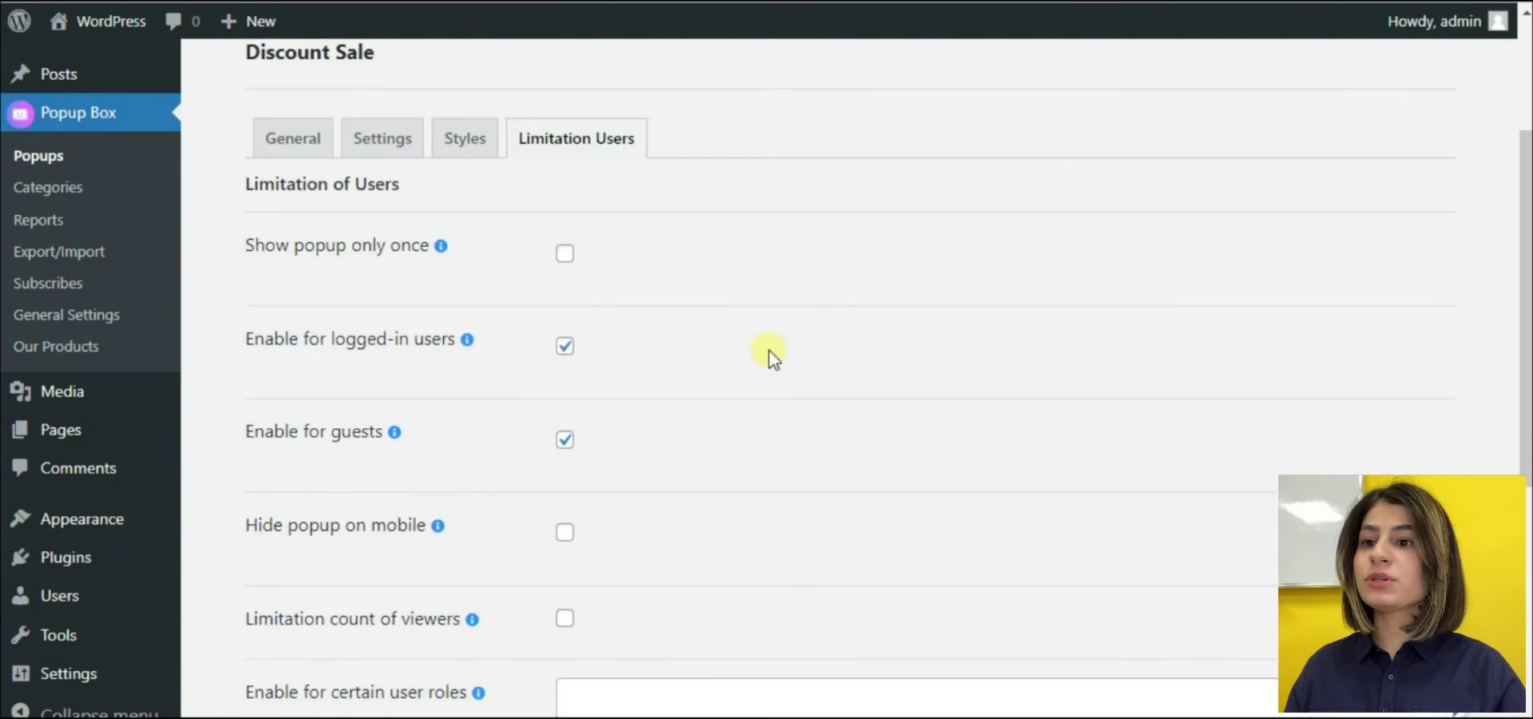
mouse_move(450, 147)
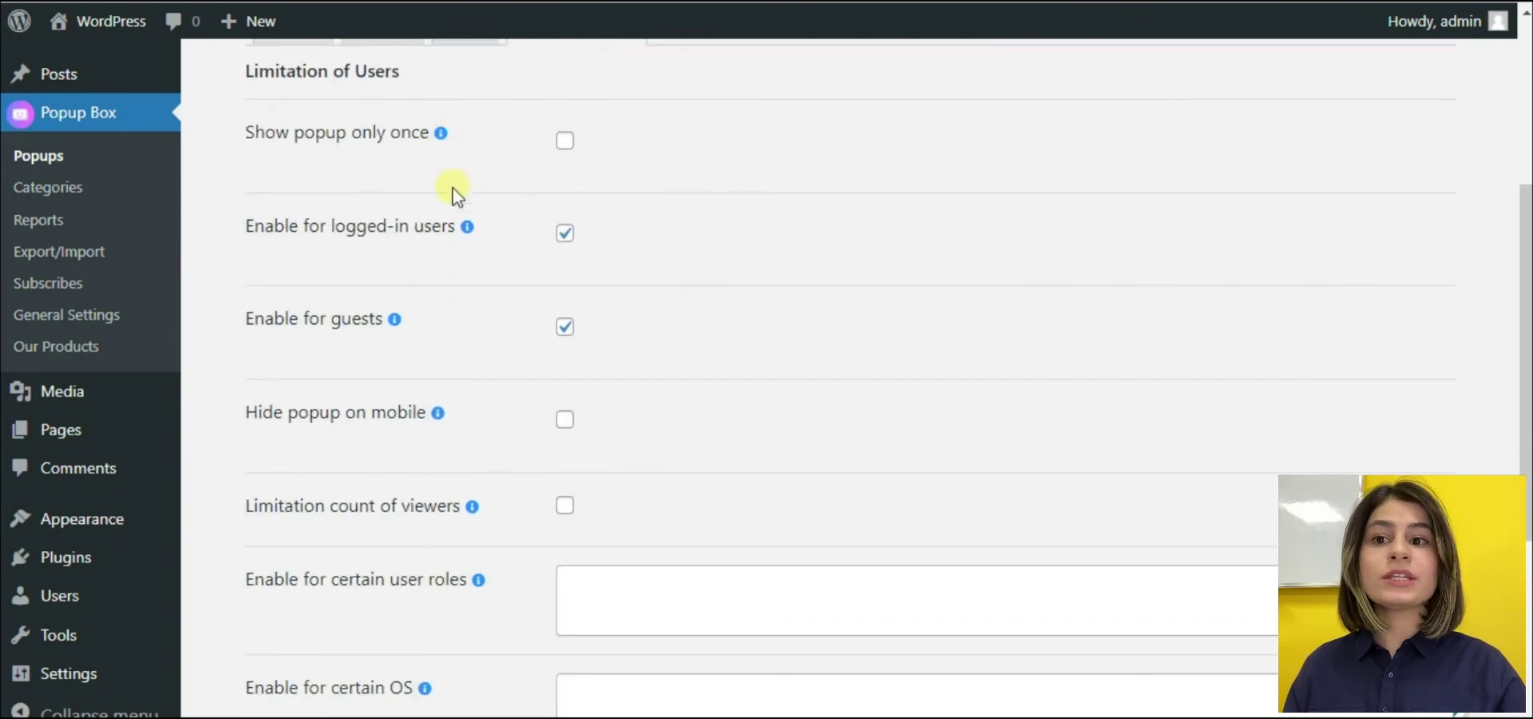
click(564, 233)
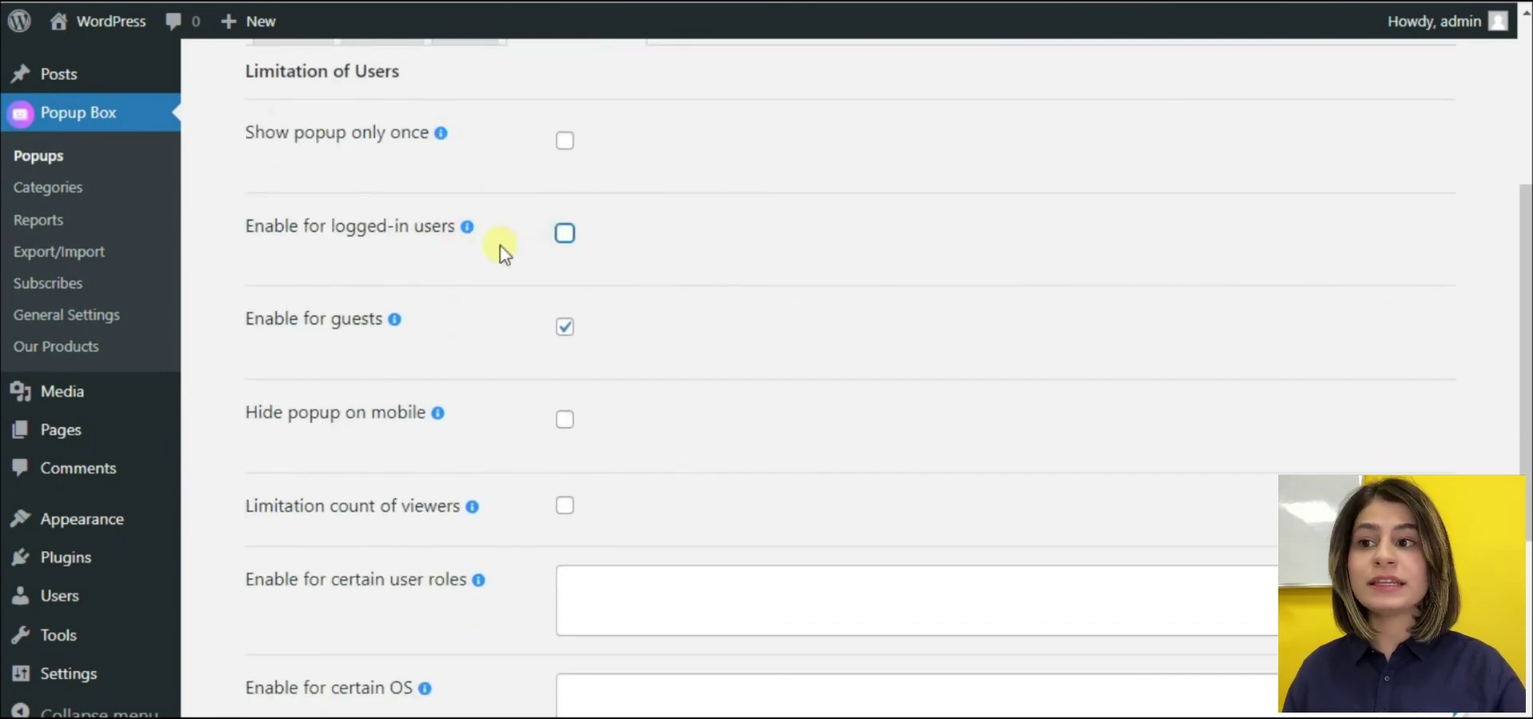
Enable the limit by country option in the popup's user limitation settings
scroll(497, 250, down, 1)
mouse_move(392, 213)
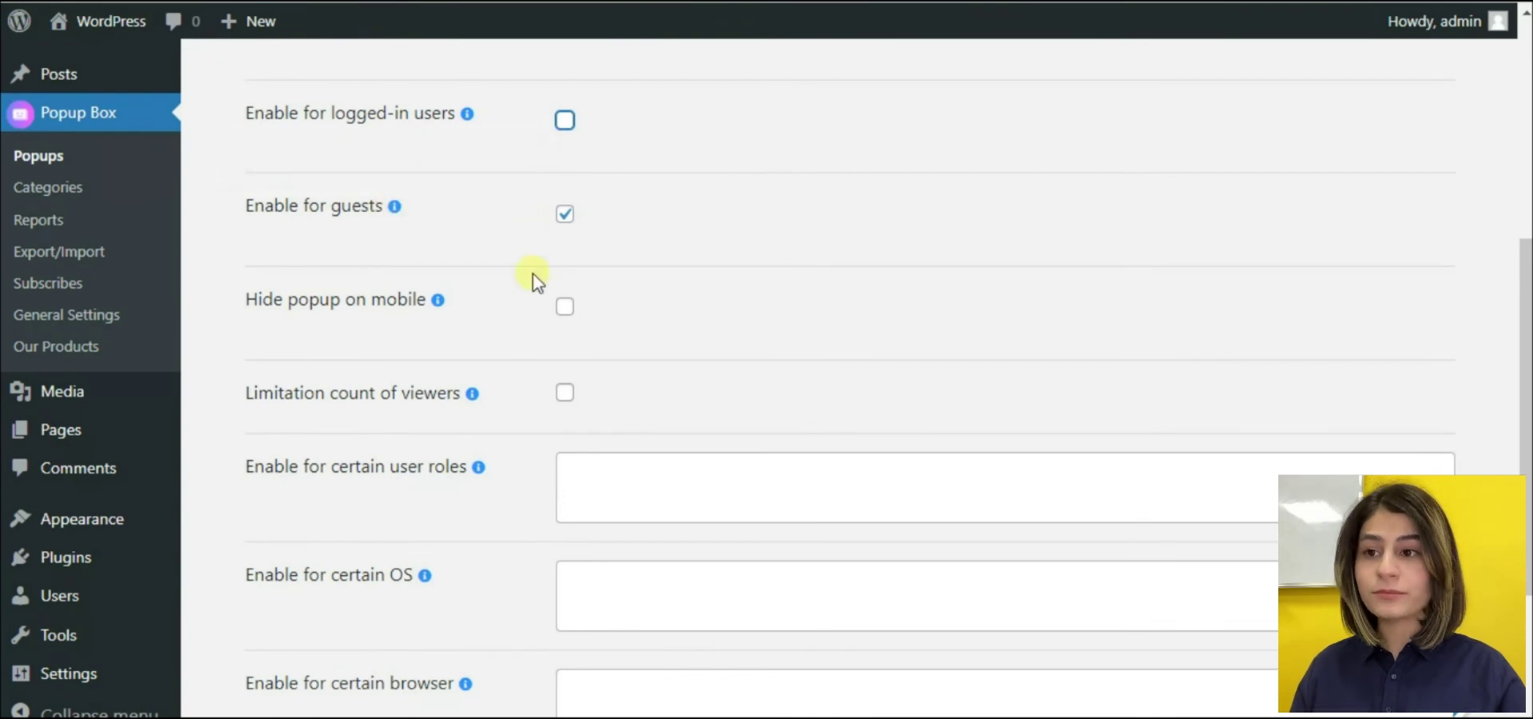
scroll(537, 282, down, 1)
scroll(537, 281, down, 1)
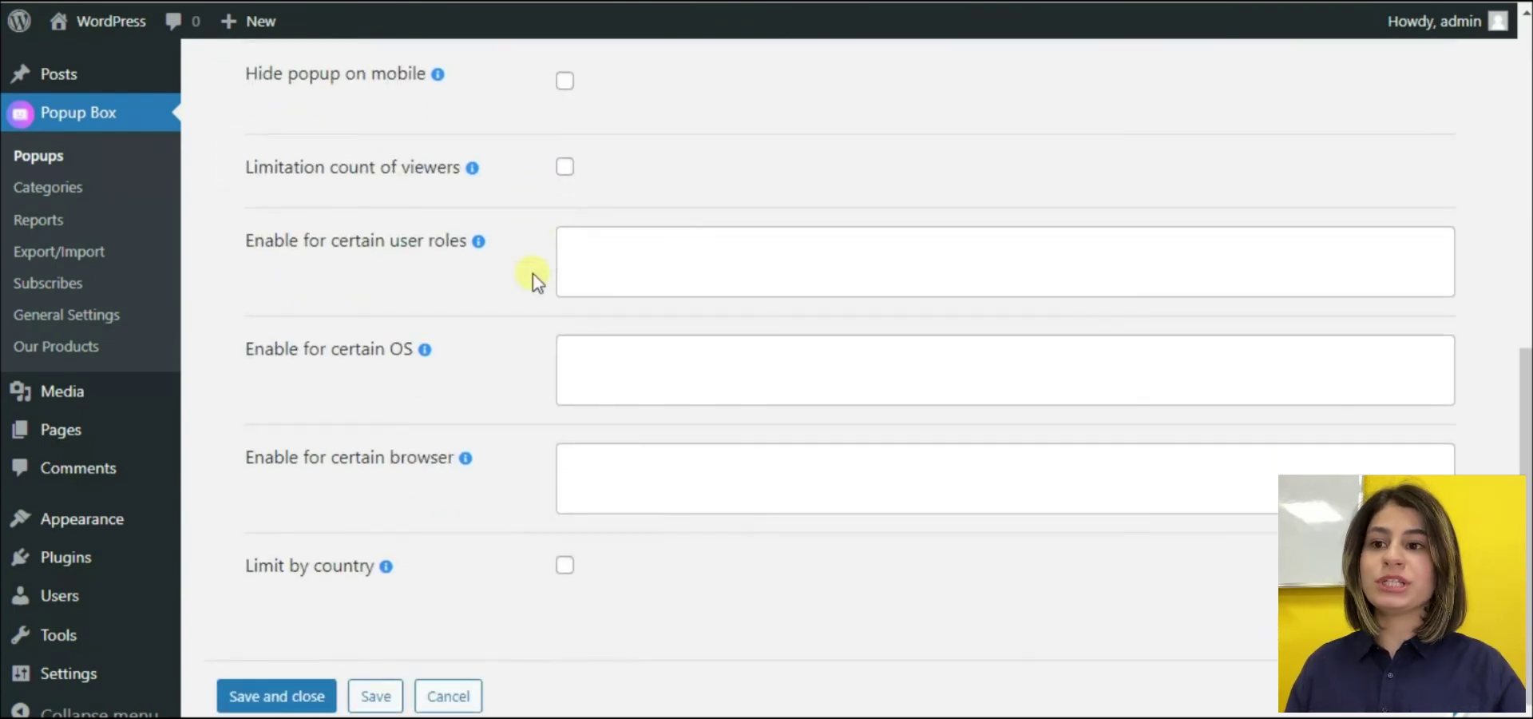
scroll(492, 383, down, 1)
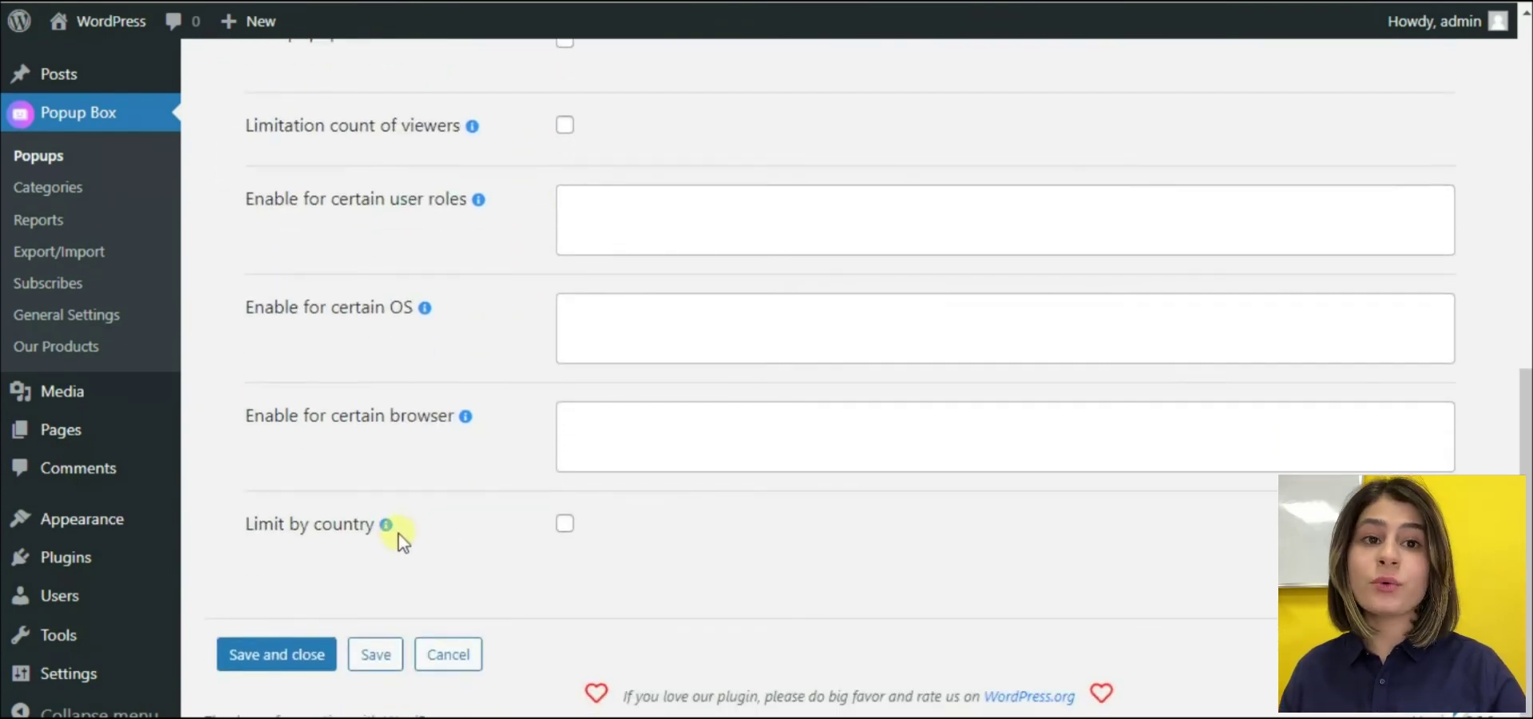
click(564, 524)
Review the countries available for the country limit, keeping Andorra selected
click(836, 533)
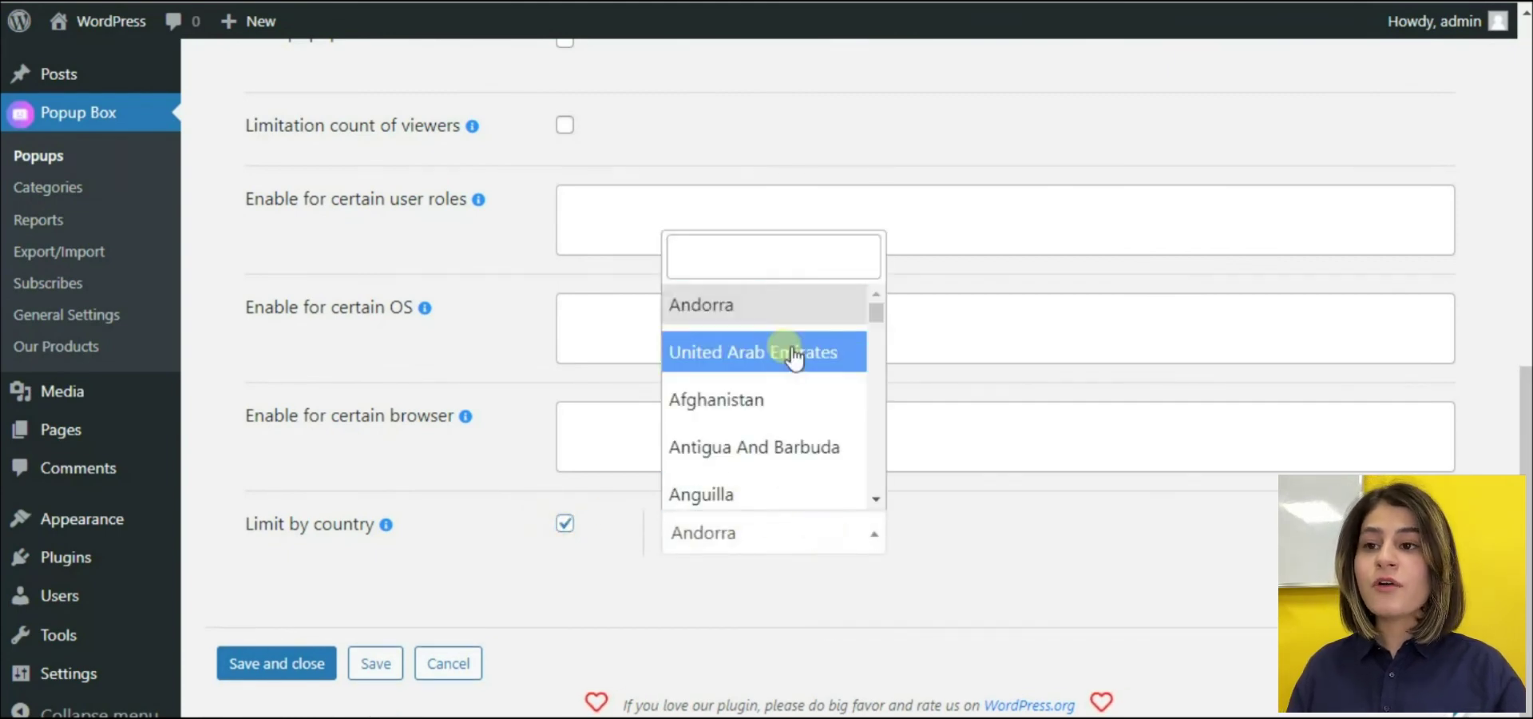
scroll(790, 376, down, 3)
scroll(789, 391, down, 10)
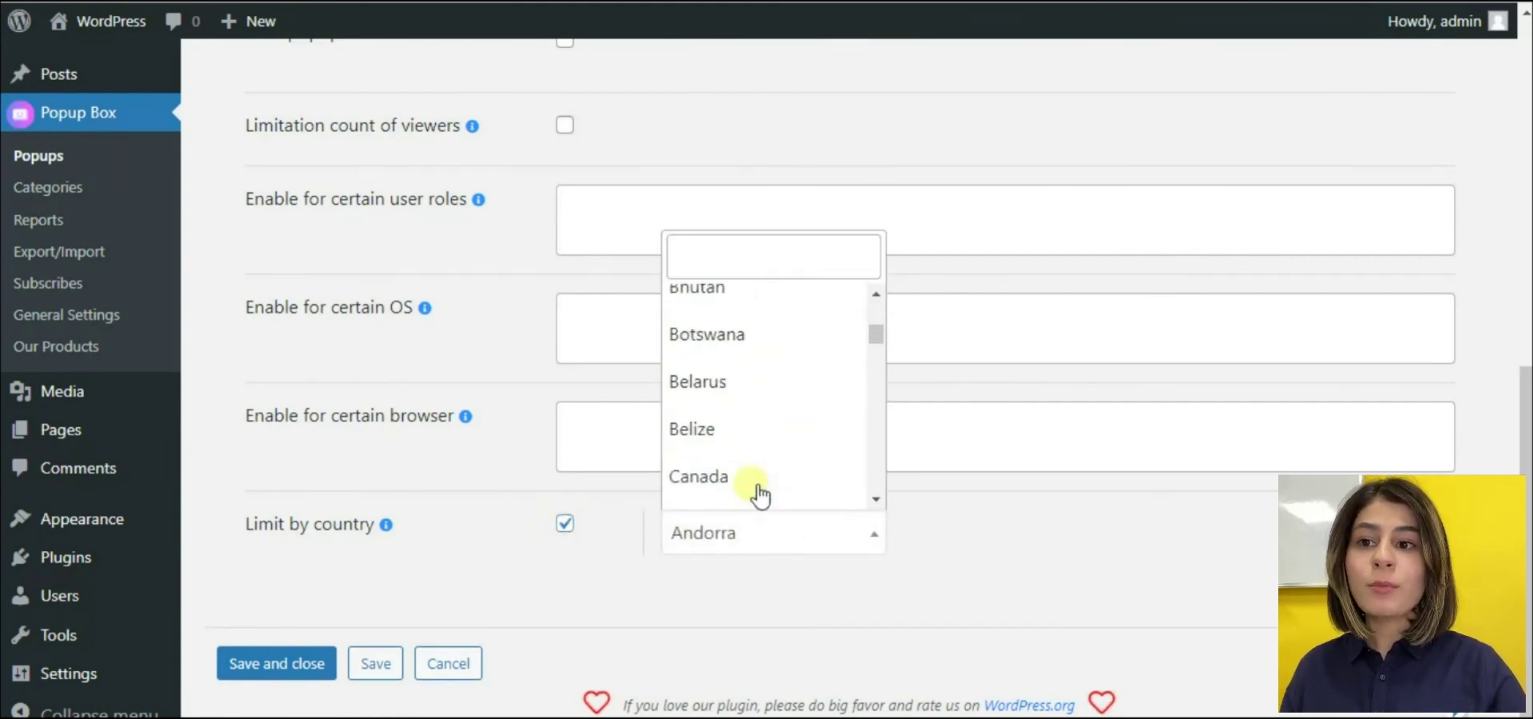
scroll(759, 440, up, 12)
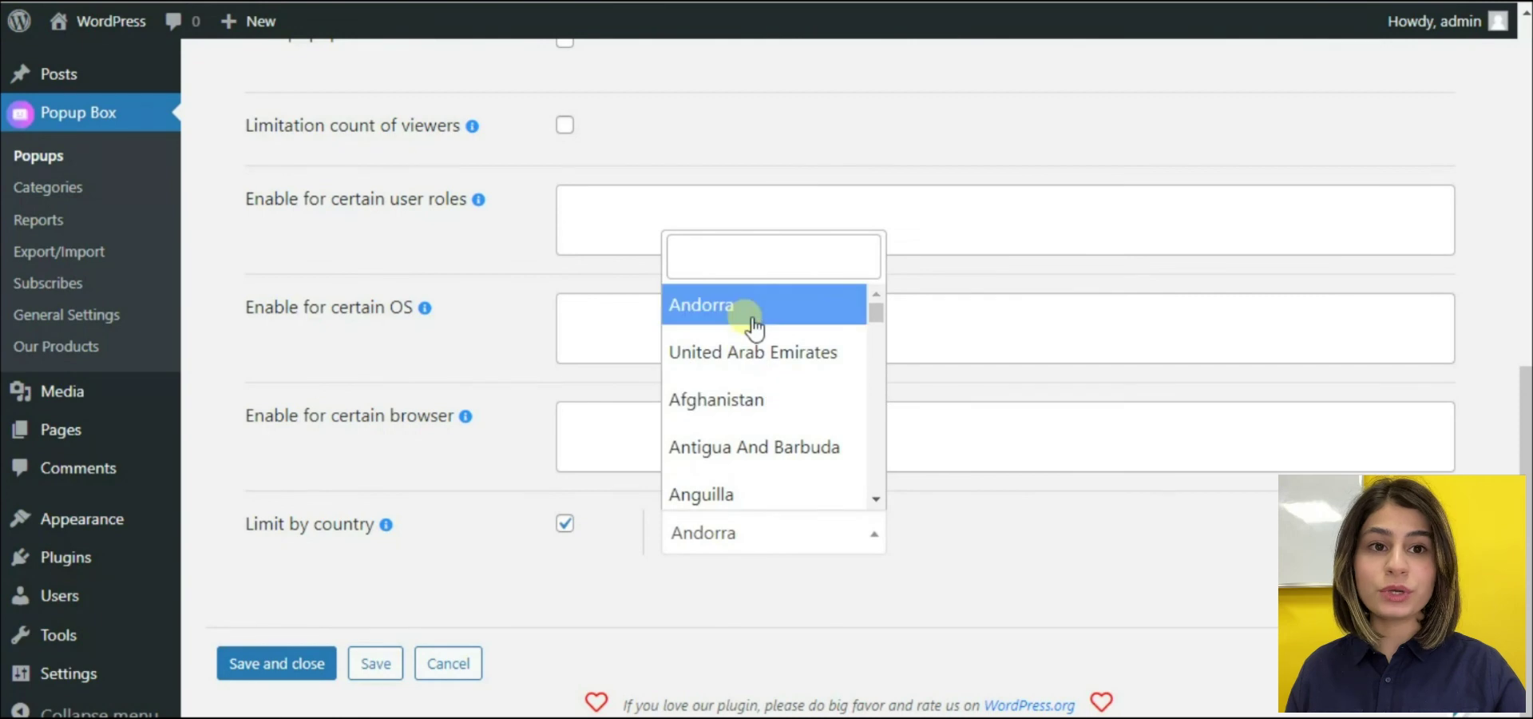
click(820, 525)
scroll(950, 567, down, 1)
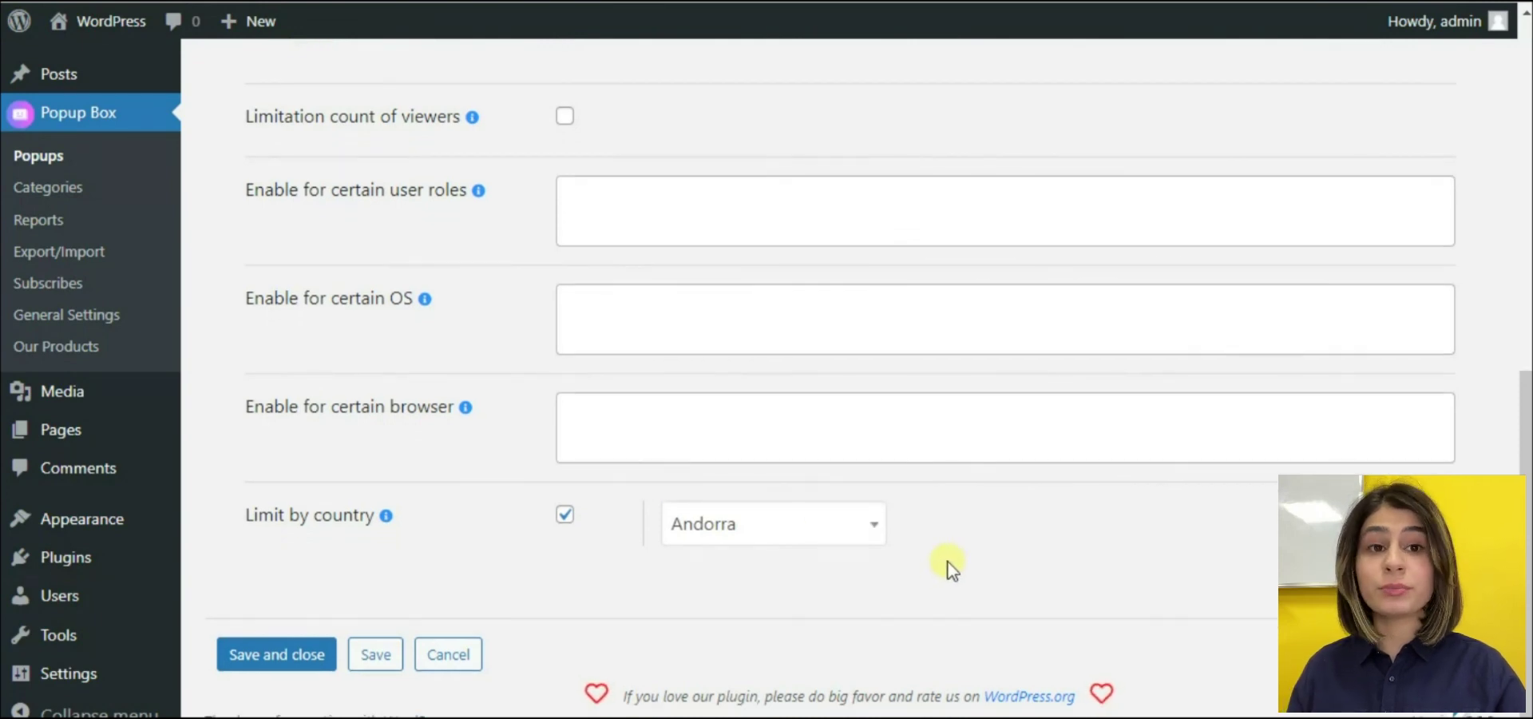